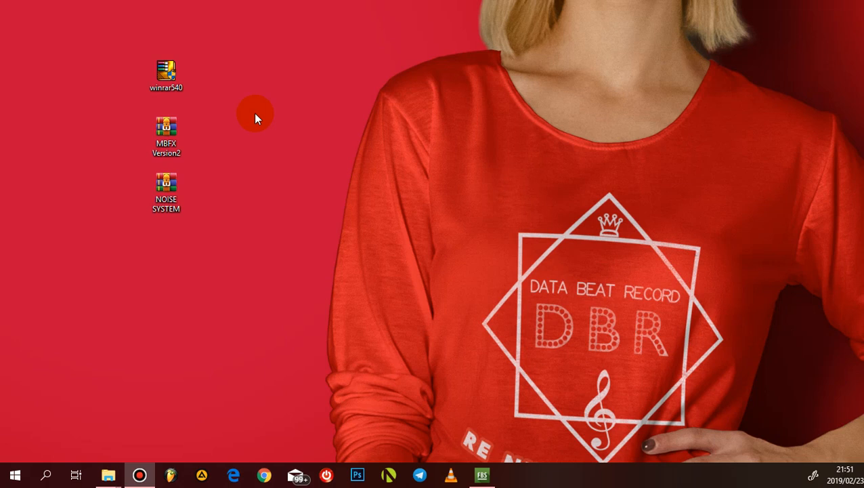
pyautogui.moveTo(127, 45); pyautogui.dragTo(210, 107)
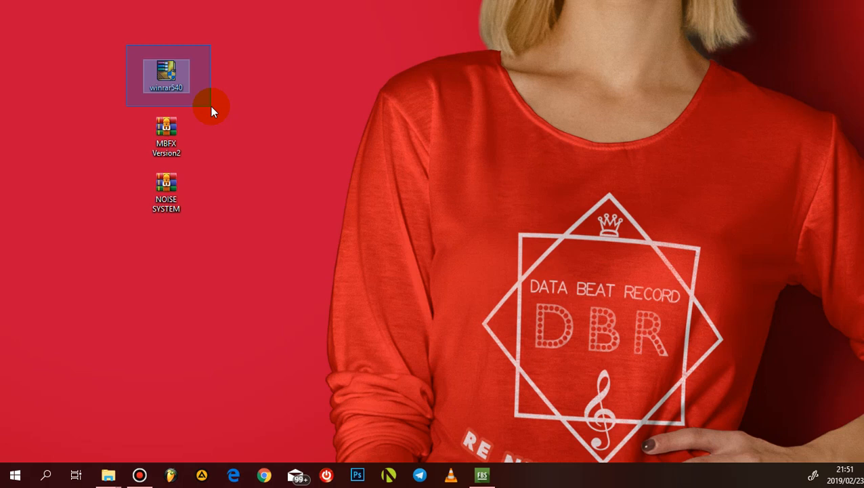
pyautogui.moveTo(211, 107); pyautogui.dragTo(210, 106)
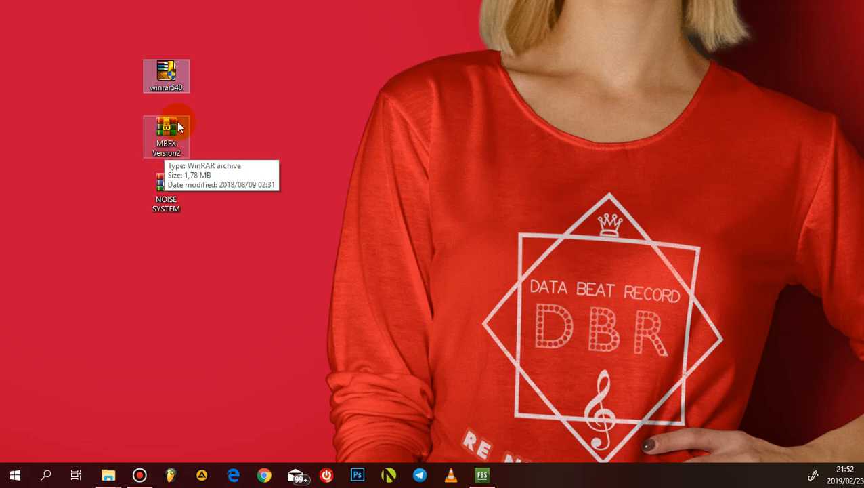
pyautogui.moveTo(124, 33); pyautogui.dragTo(161, 94)
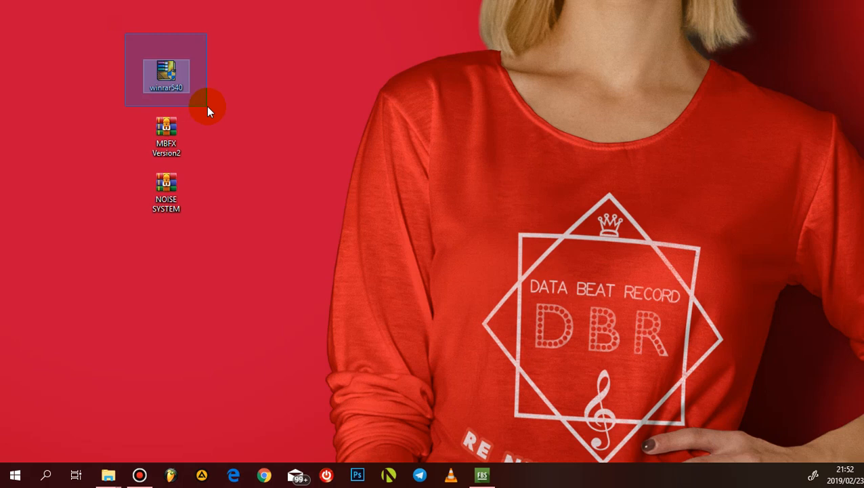
pyautogui.moveTo(208, 106)
pyautogui.mouseDown()
pyautogui.moveTo(203, 101)
pyautogui.moveTo(210, 106)
pyautogui.mouseUp()
pyautogui.click(266, 119)
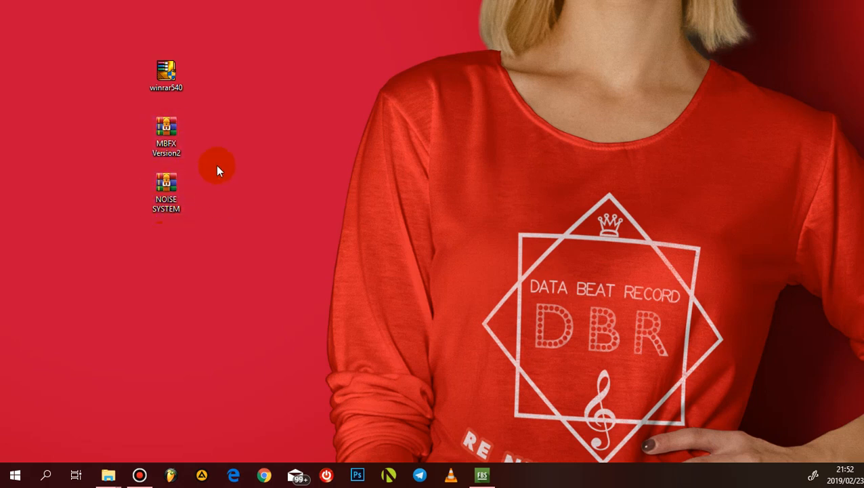
pyautogui.moveTo(191, 157); pyautogui.dragTo(182, 195)
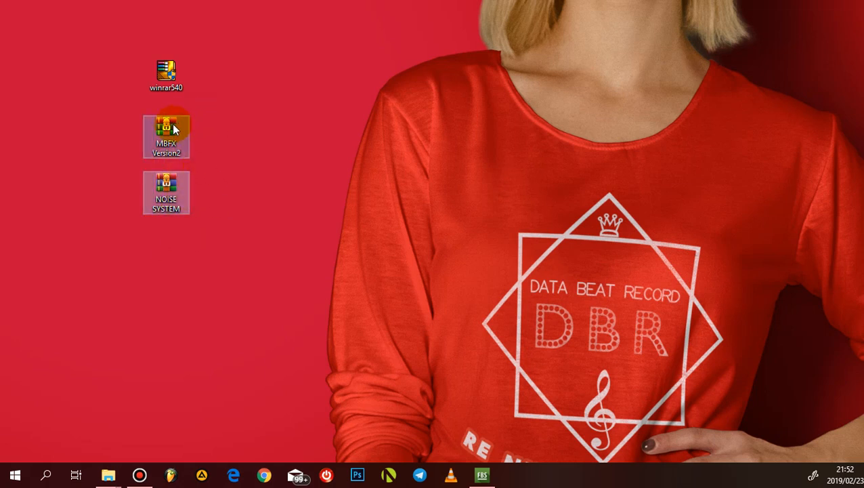
pyautogui.click(225, 140)
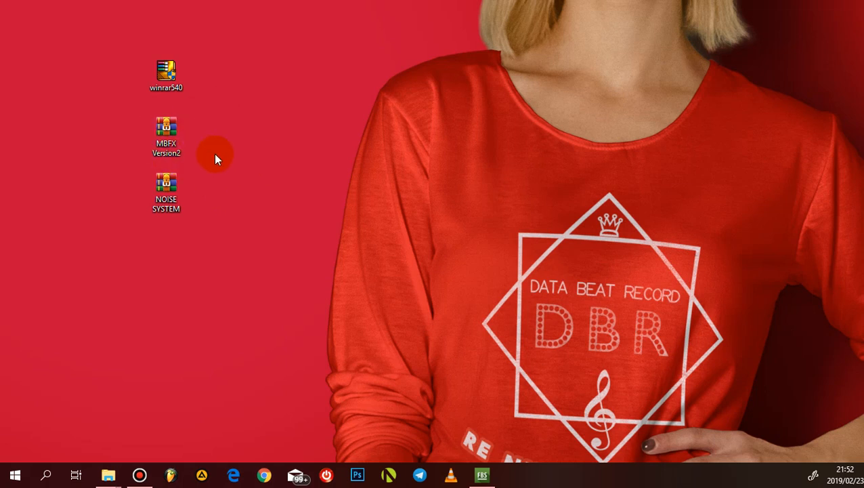
# Extract the MBFX Version2 and NOISE SYSTEM archives directly onto the desktop
pyautogui.click(166, 138)
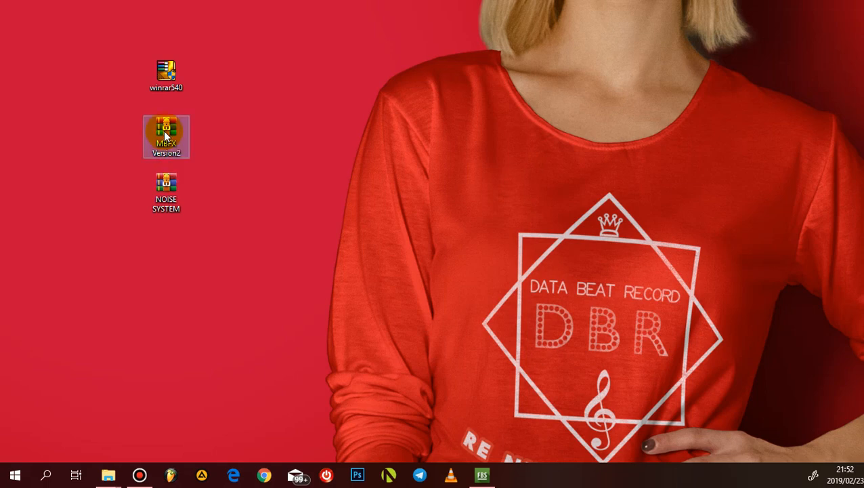
pyautogui.rightClick(165, 136)
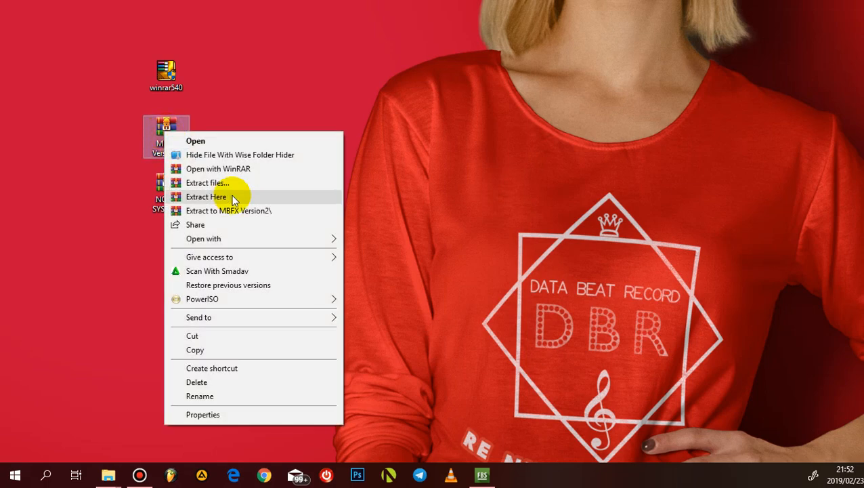
pyautogui.click(206, 196)
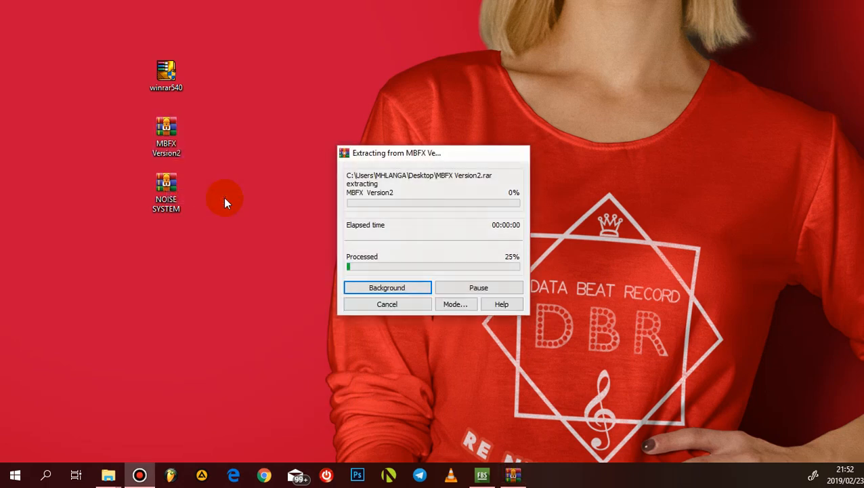
pyautogui.rightClick(166, 179)
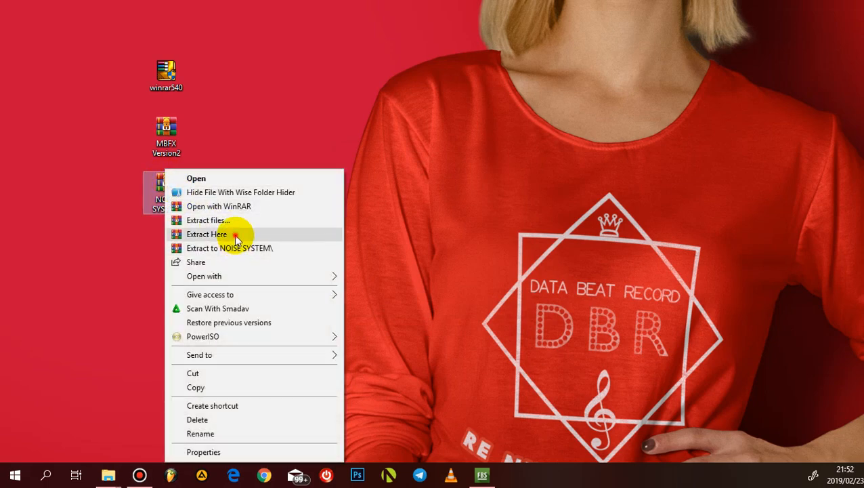
pyautogui.click(234, 235)
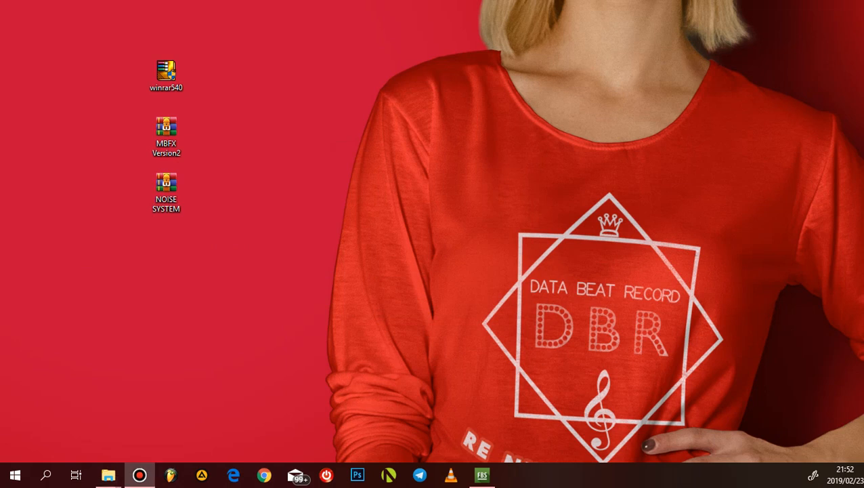
# Arrange the extracted MBFX Version2 and NOISE SYSTEM folders in a column beside their archives on the desktop
pyautogui.moveTo(203, 315); pyautogui.dragTo(241, 237)
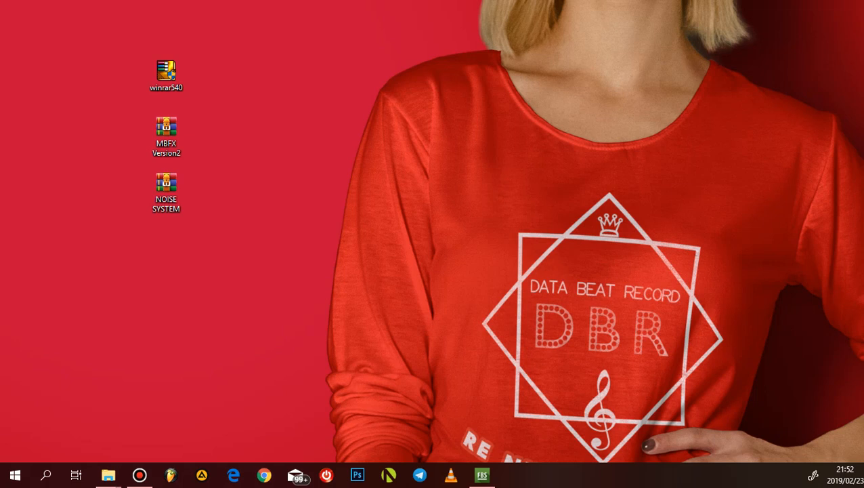
pyautogui.moveTo(0, 288); pyautogui.dragTo(271, 98)
pyautogui.click(305, 113)
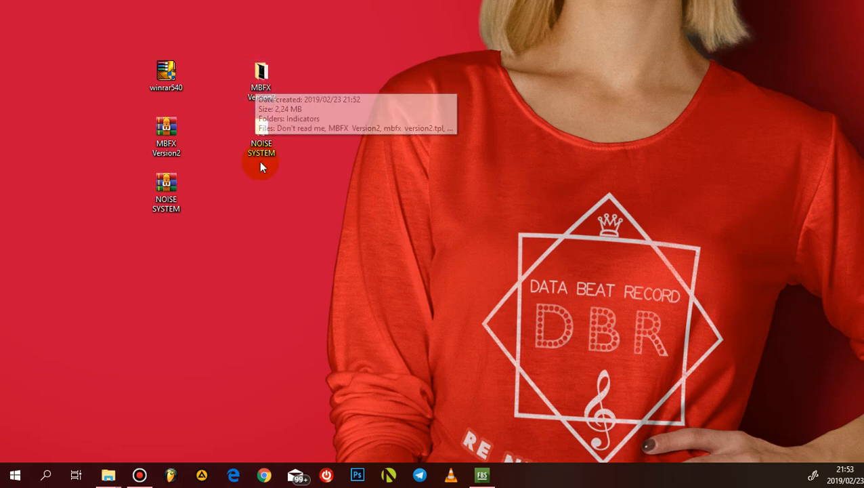
pyautogui.moveTo(263, 130); pyautogui.dragTo(263, 189)
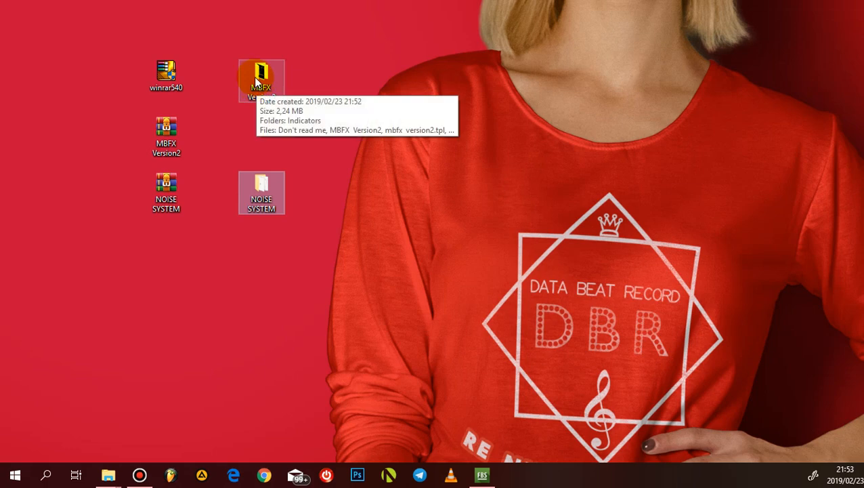
# Open the Indicators subfolder of the extracted MBFX Version2 folder, with the window moved clear of the desktop archives
pyautogui.click(258, 84)
pyautogui.doubleClick(256, 77)
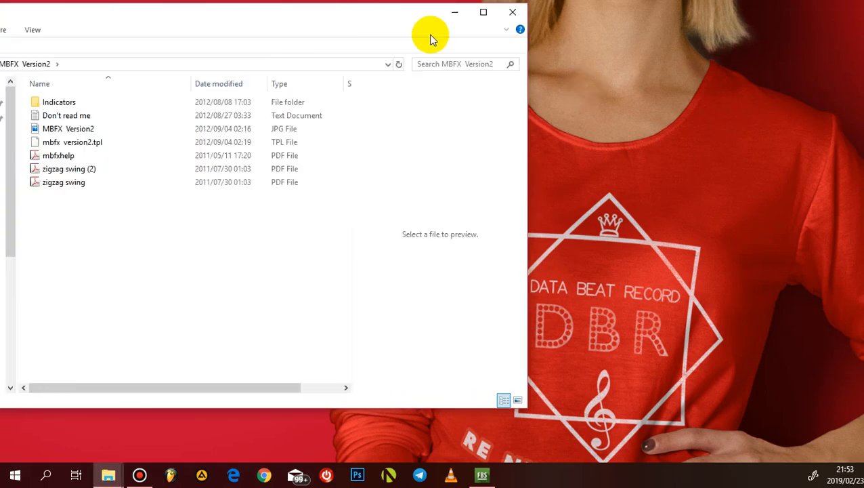
pyautogui.moveTo(430, 36); pyautogui.dragTo(588, 39)
pyautogui.moveTo(346, 31); pyautogui.dragTo(351, 118)
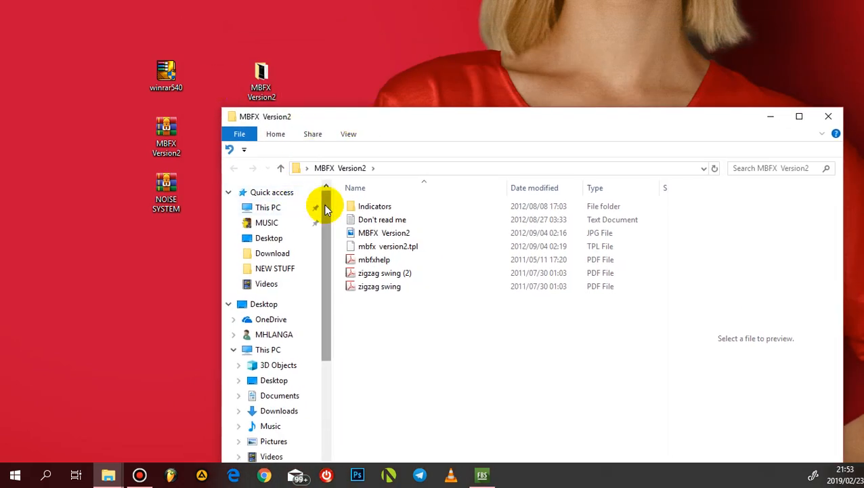
pyautogui.click(387, 212)
pyautogui.doubleClick(386, 212)
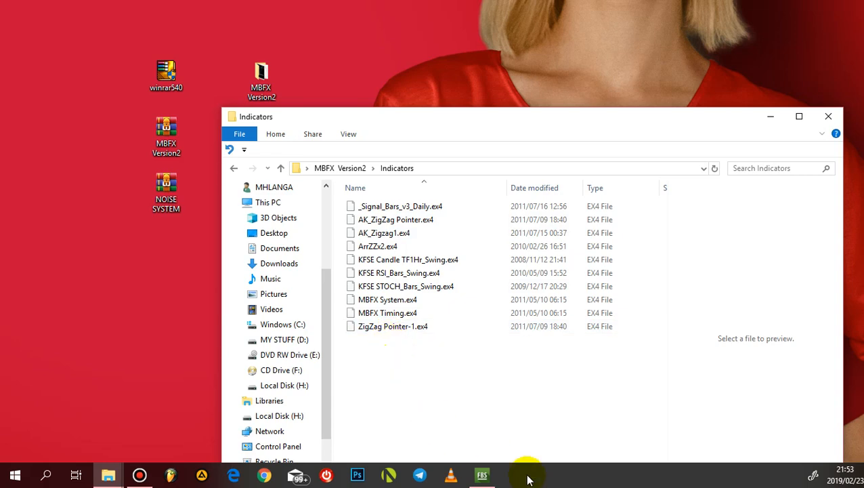
# Switch to FBS Trader 4, maximize its window, and minimize it to return to the Indicators folder
pyautogui.click(489, 477)
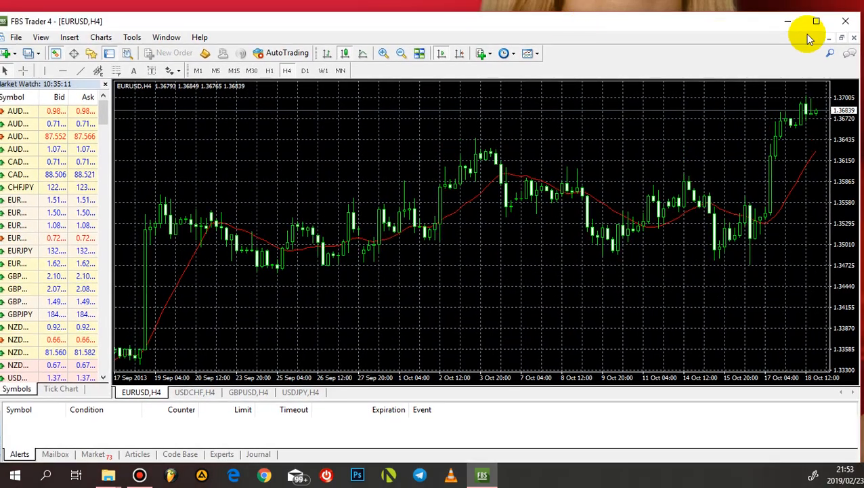
pyautogui.click(817, 21)
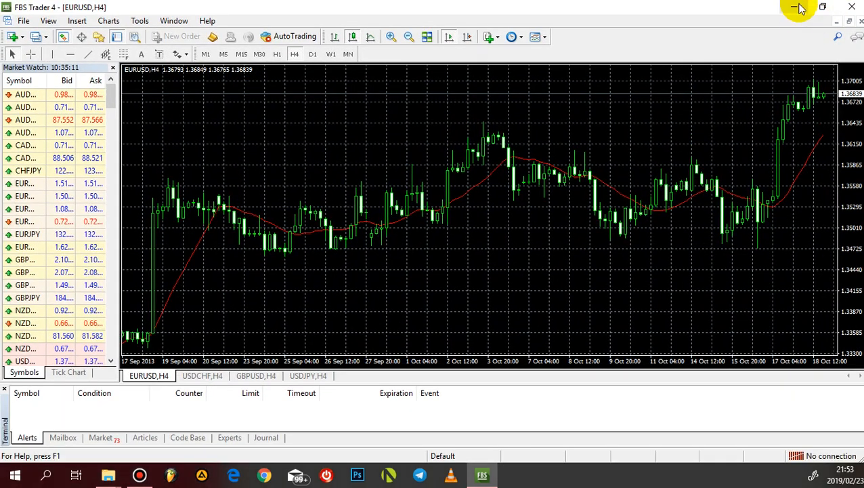
pyautogui.click(791, 8)
# Copy all the .ex4 files in the MBFX Version2 Indicators folder
pyautogui.moveTo(370, 378); pyautogui.dragTo(378, 202)
pyautogui.rightClick(367, 212)
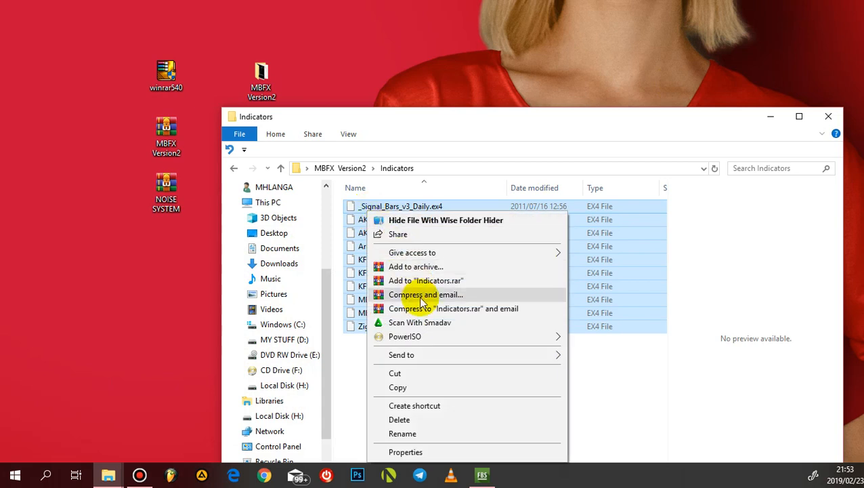
pyautogui.click(431, 389)
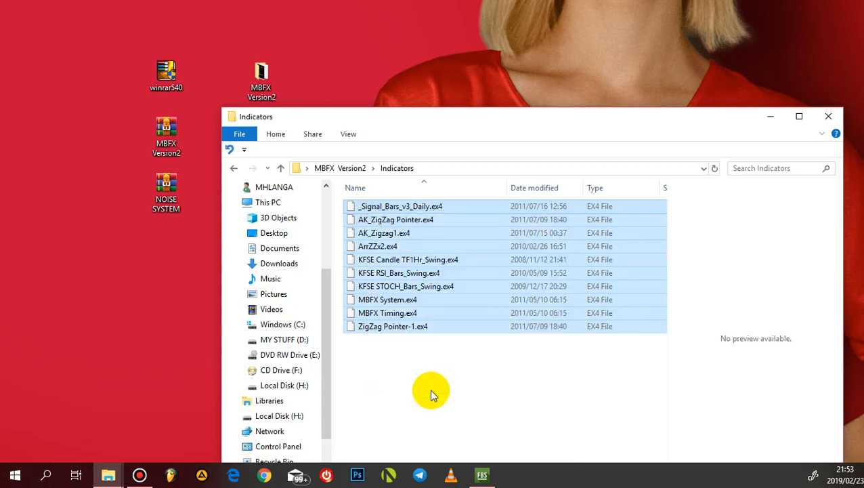
# Switch to FBS Trader 4 and open the MQL4 Indicators folder inside its data folder
pyautogui.click(483, 476)
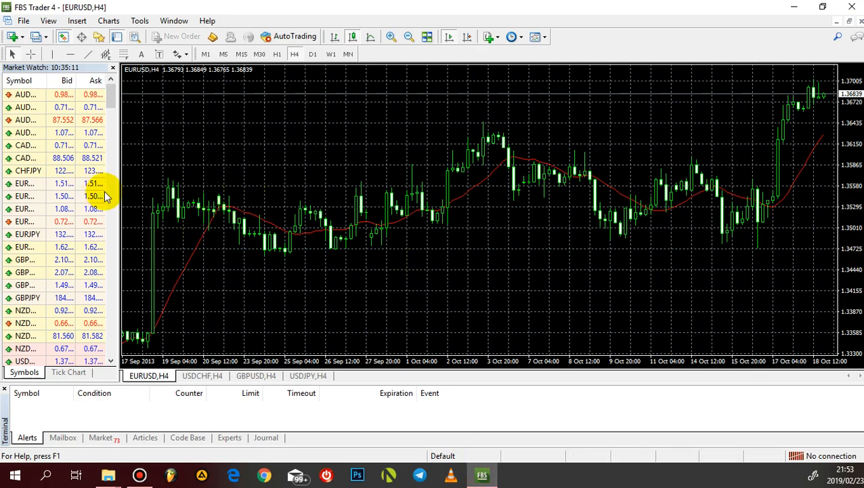
pyautogui.click(24, 21)
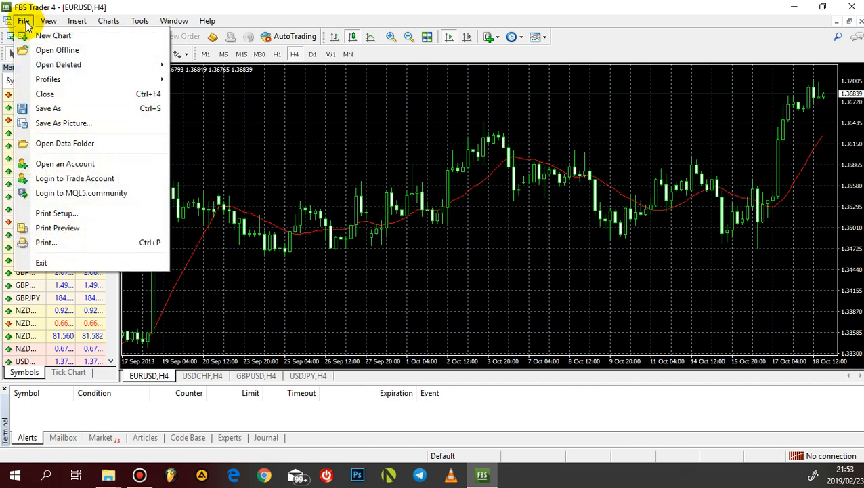
pyautogui.click(74, 145)
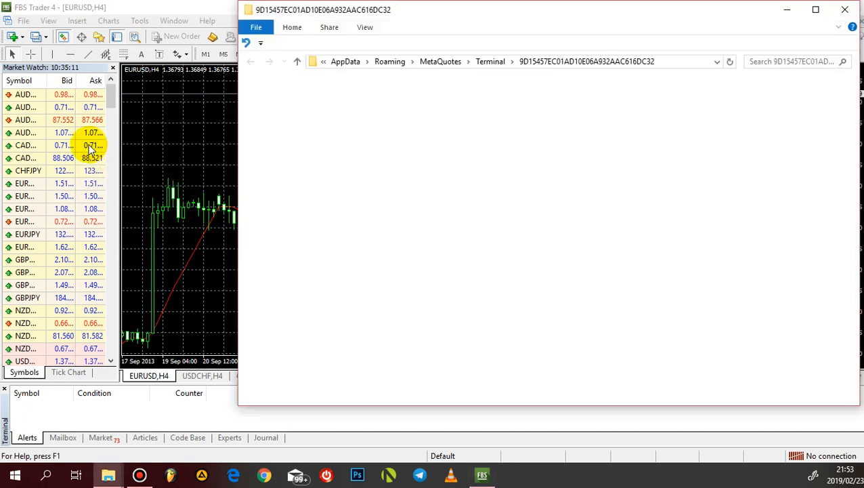
pyautogui.moveTo(673, 7); pyautogui.dragTo(617, 41)
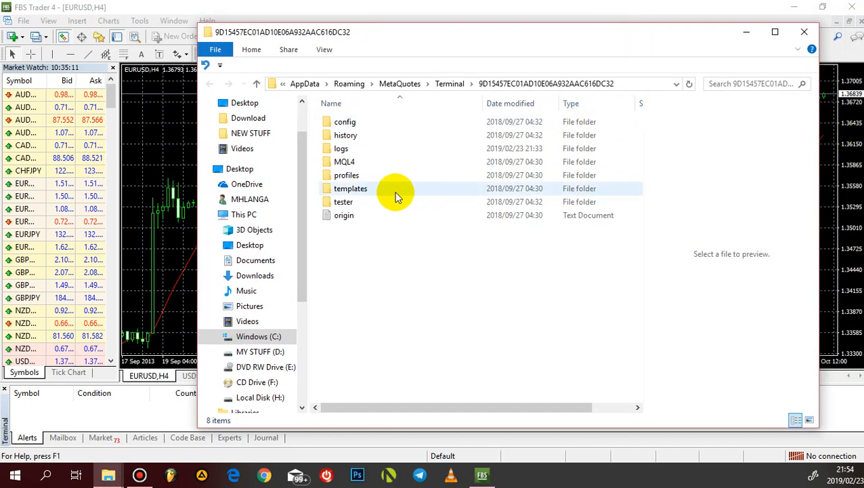
pyautogui.click(345, 168)
pyautogui.doubleClick(343, 162)
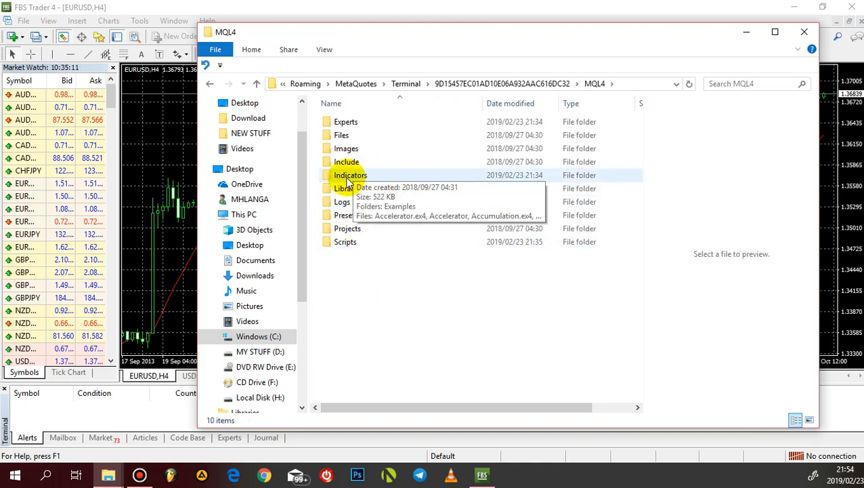
pyautogui.doubleClick(359, 177)
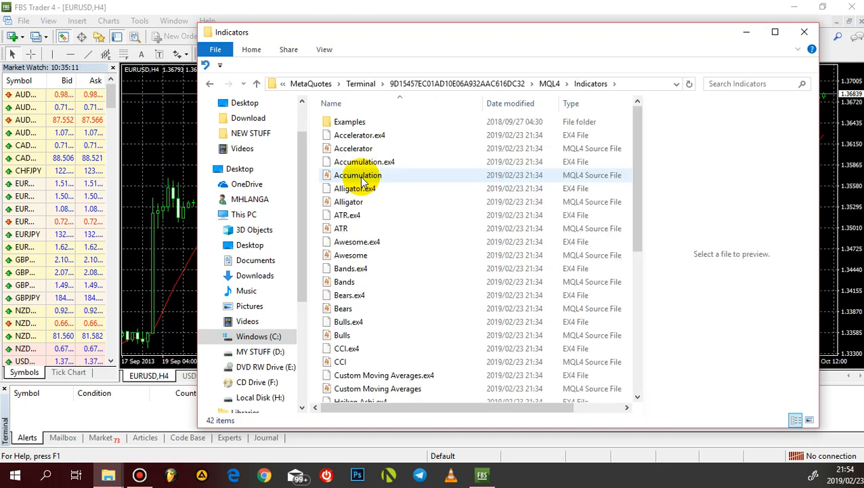
# Paste the copied MBFX indicator files into the terminal's MQL4 Indicators folder
pyautogui.scroll(-7, 406, 250)
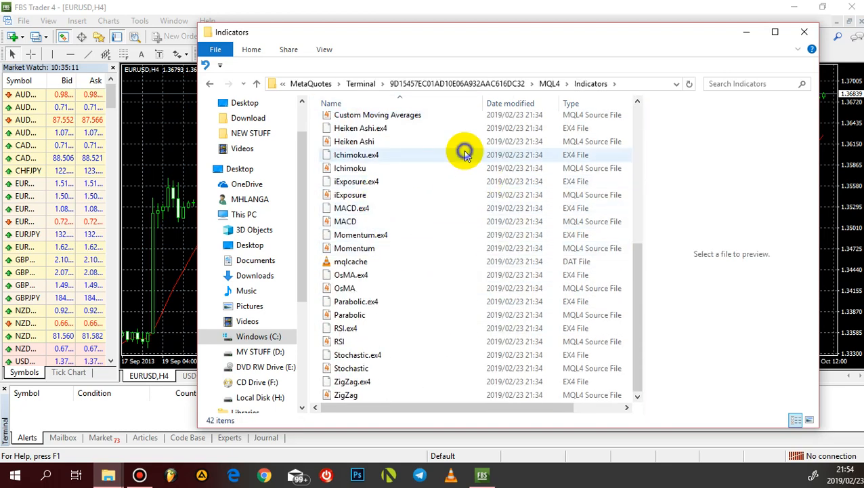
pyautogui.rightClick(463, 152)
pyautogui.click(495, 239)
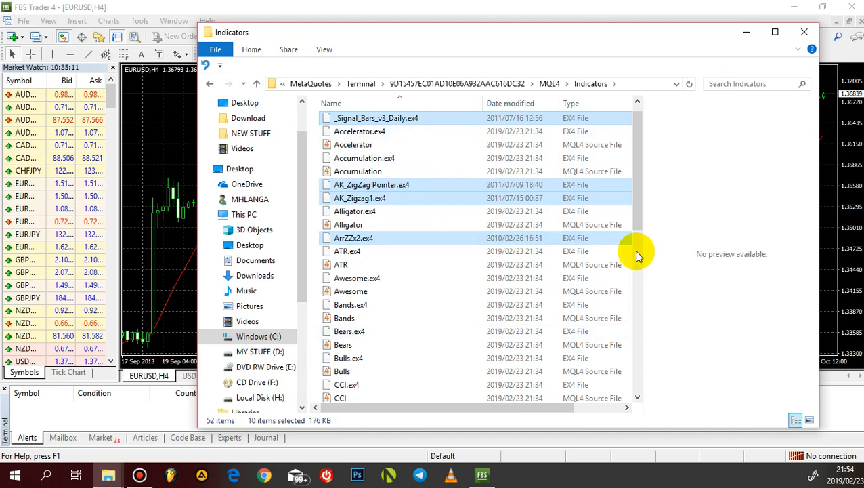
pyautogui.moveTo(636, 214); pyautogui.dragTo(653, 98)
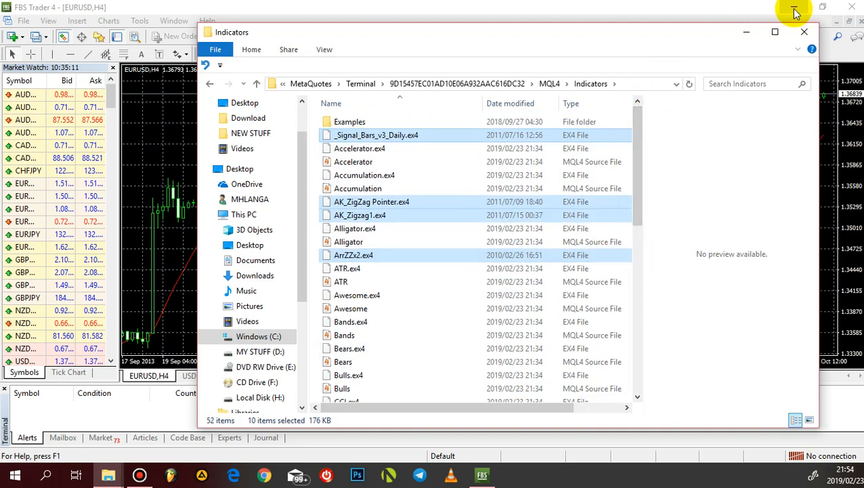
# Minimize FBS Trader 4 and its MQL4 Indicators folder window, and close the MBFX Version2 folder window
pyautogui.click(795, 12)
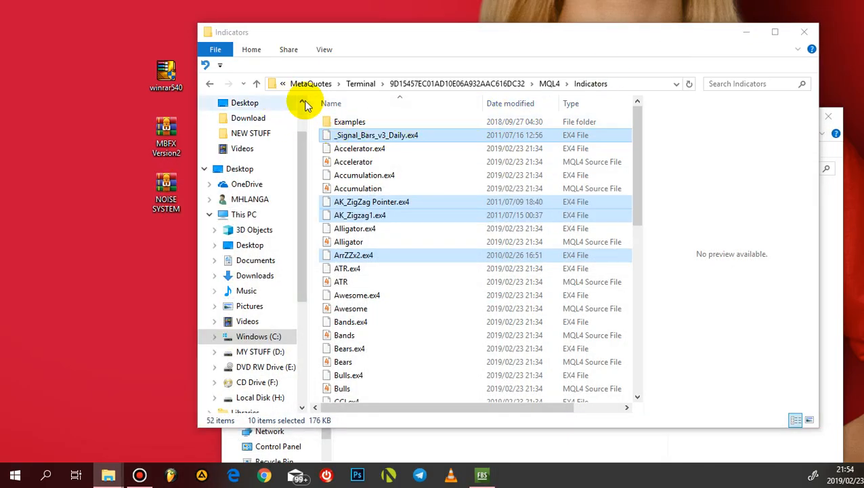
pyautogui.click(349, 122)
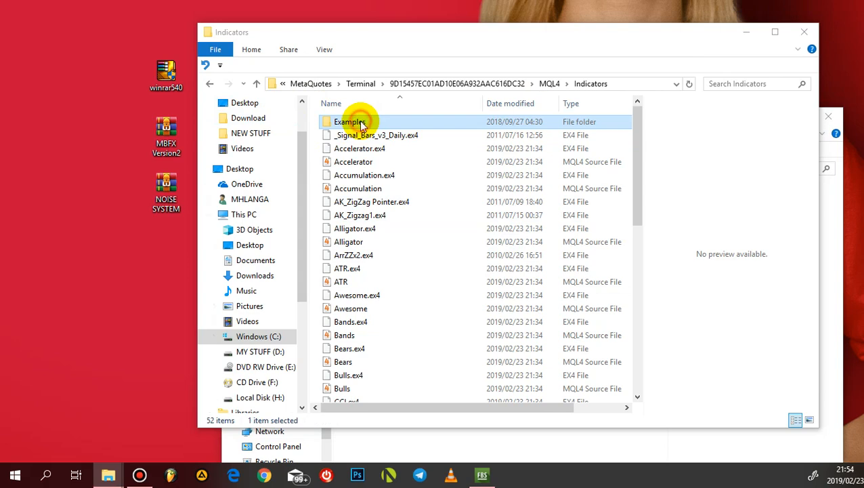
pyautogui.click(745, 38)
pyautogui.click(281, 168)
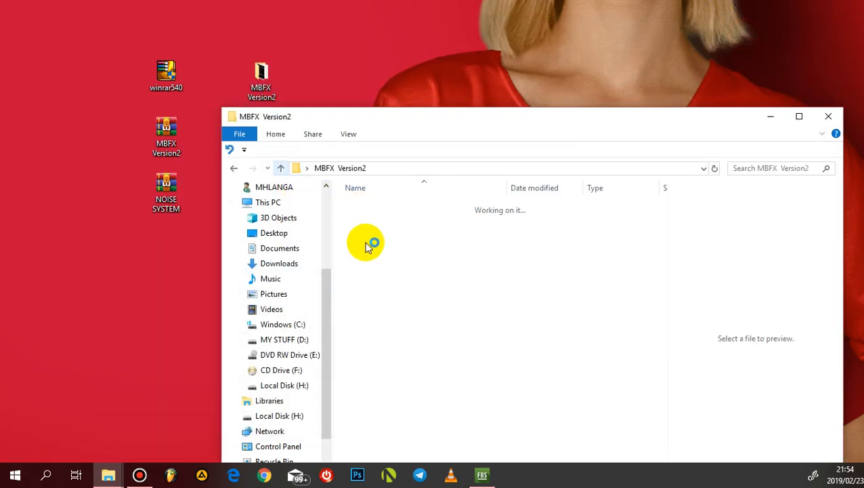
pyautogui.click(276, 168)
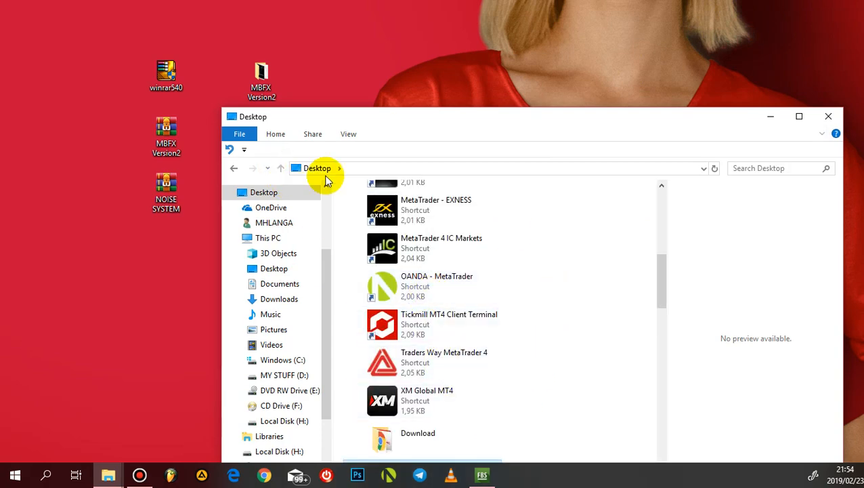
pyautogui.click(828, 116)
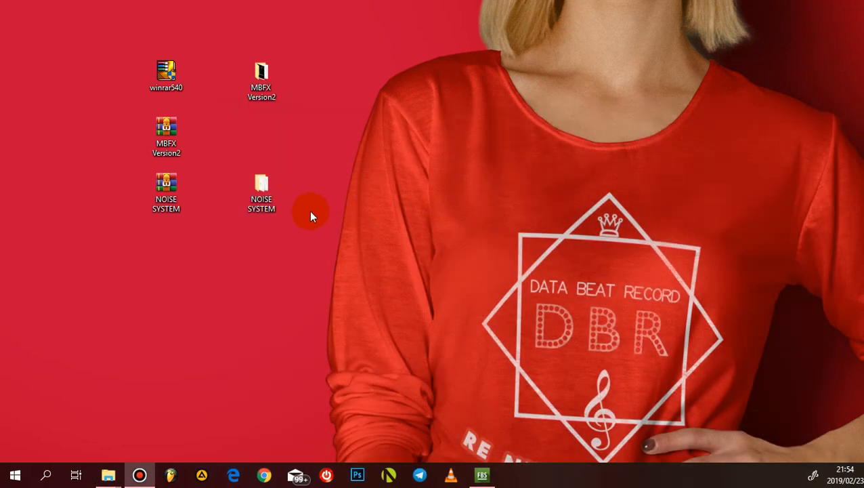
# Open the NOISE SYSTEM folder on the desktop and copy every file except the #noise-free-system.tpl template
pyautogui.doubleClick(257, 192)
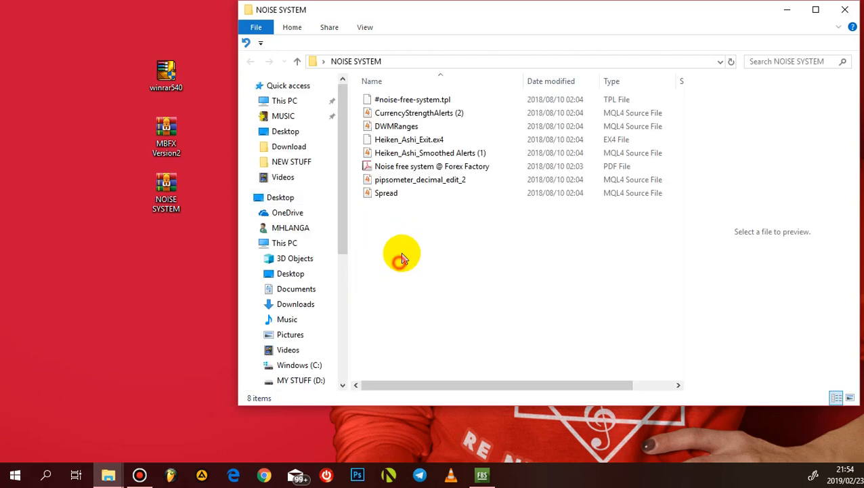
pyautogui.moveTo(400, 262); pyautogui.dragTo(404, 117)
pyautogui.rightClick(405, 117)
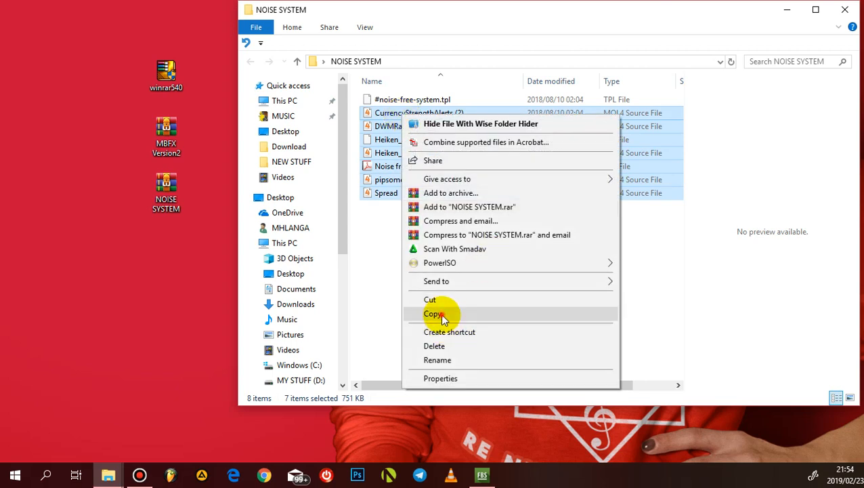
pyautogui.click(439, 314)
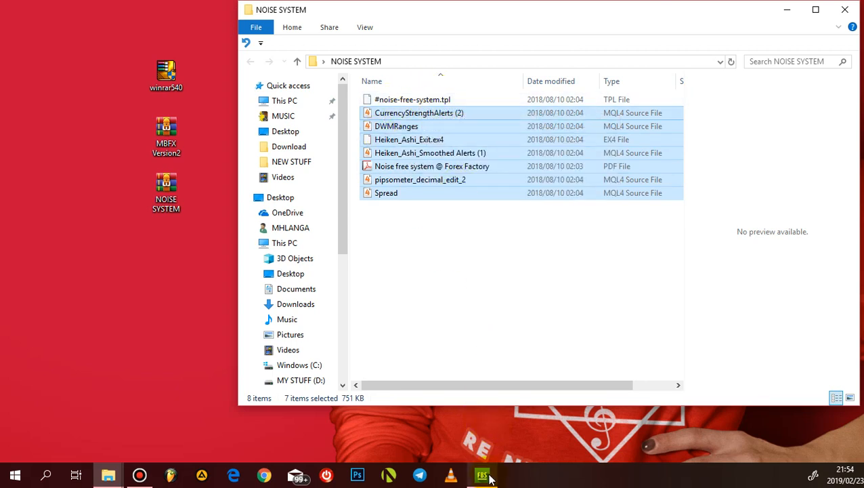
# Paste the copied NOISE SYSTEM files into the terminal's MQL4 Indicators folder and close both folder windows
pyautogui.click(109, 474)
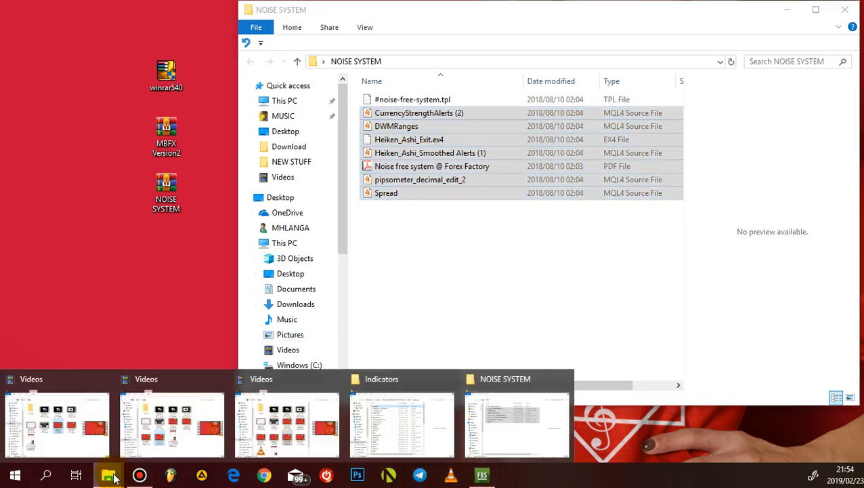
pyautogui.click(410, 428)
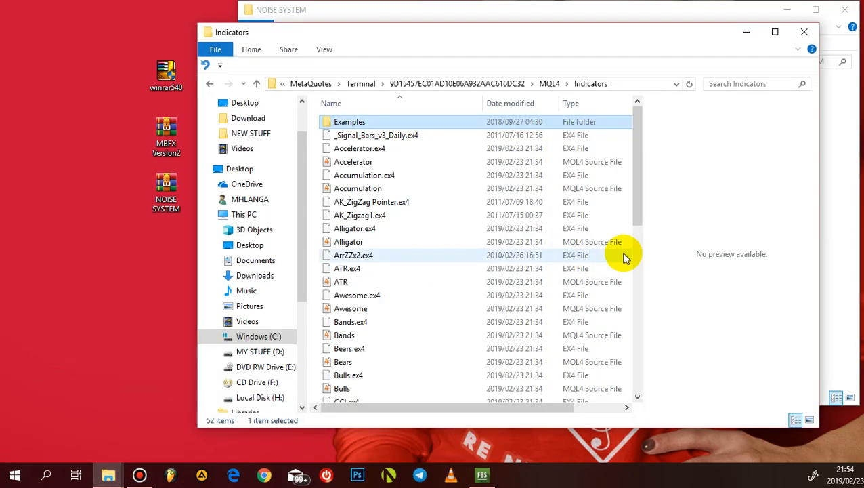
pyautogui.rightClick(472, 244)
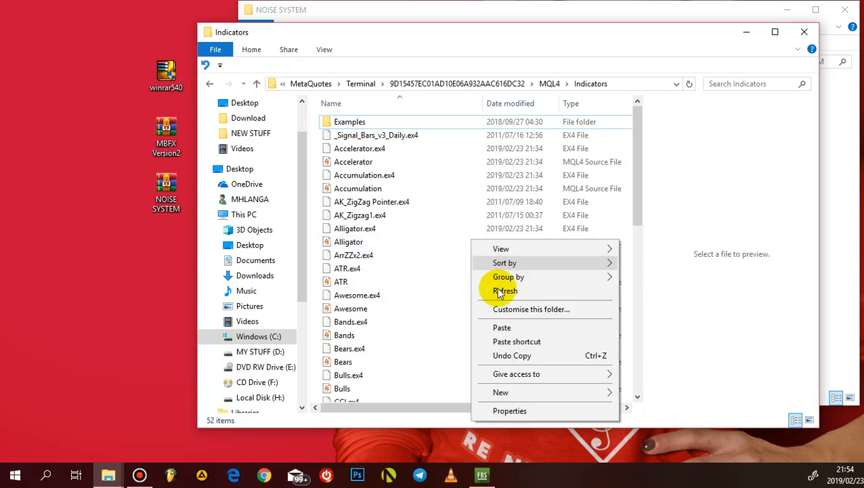
pyautogui.click(526, 328)
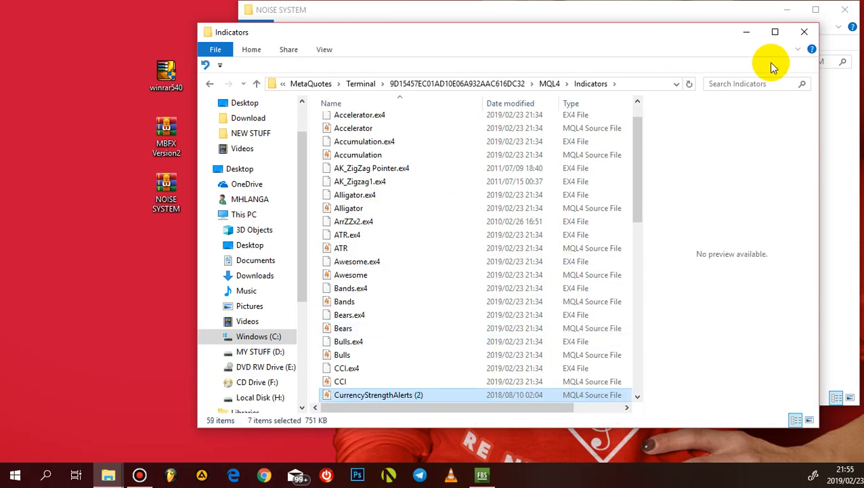
pyautogui.click(804, 33)
pyautogui.click(845, 9)
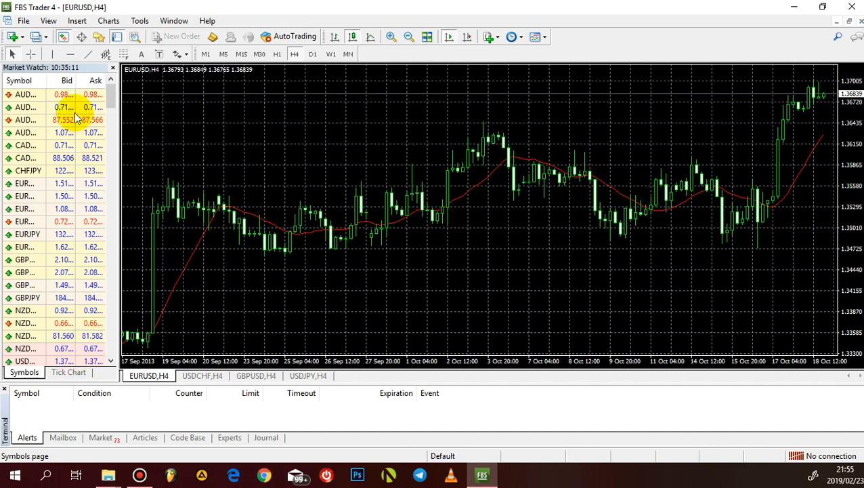
# Switch to FBS Trader 4 and replace the Market Watch with a widened Navigator
pyautogui.click(49, 23)
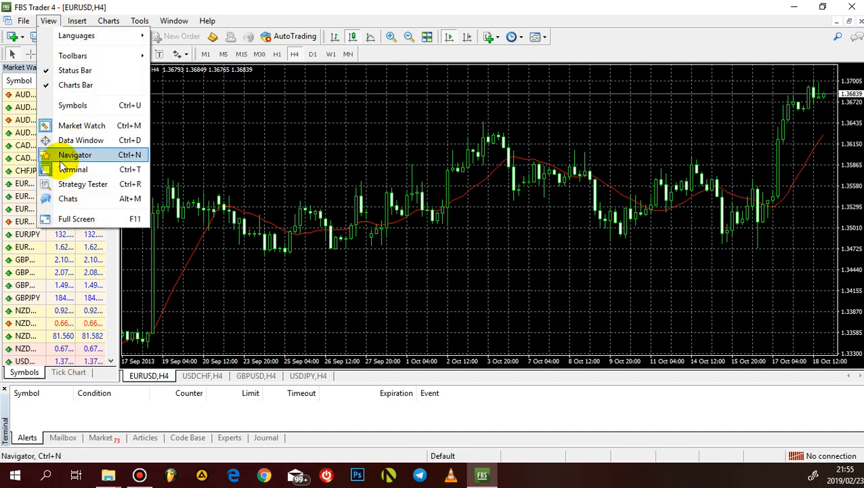
pyautogui.click(86, 161)
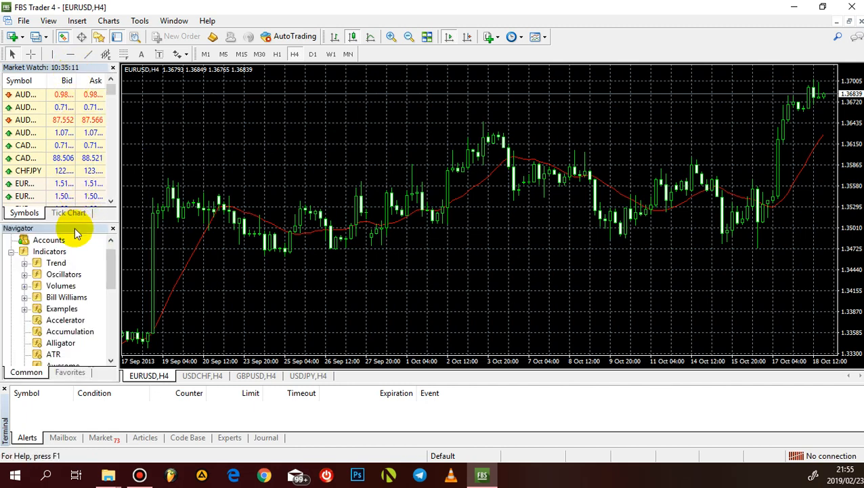
pyautogui.click(113, 71)
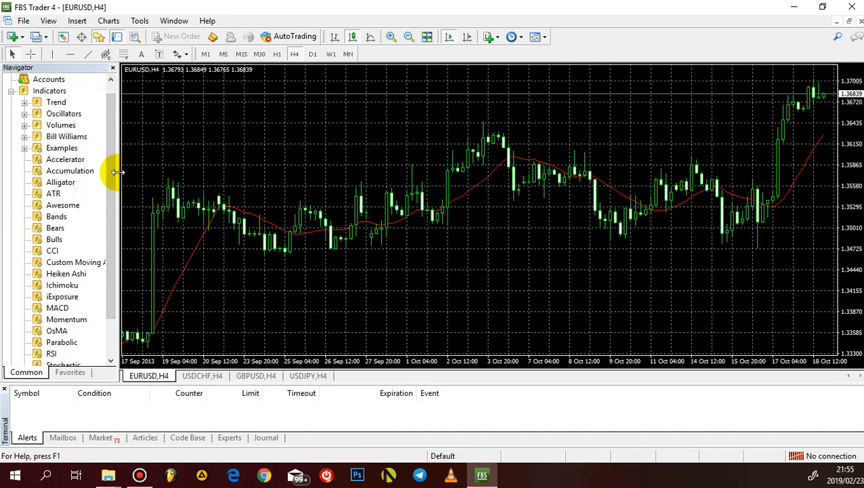
pyautogui.moveTo(117, 172); pyautogui.dragTo(199, 169)
# Refresh the Indicators list in the Navigator to load the newly pasted indicators
pyautogui.scroll(-2, 144, 177)
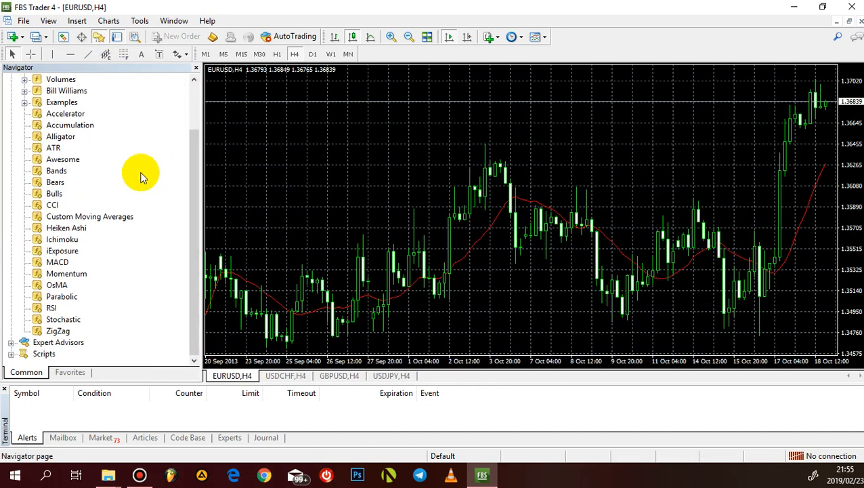
pyautogui.scroll(2, 140, 173)
pyautogui.scroll(-2, 140, 172)
pyautogui.scroll(2, 138, 160)
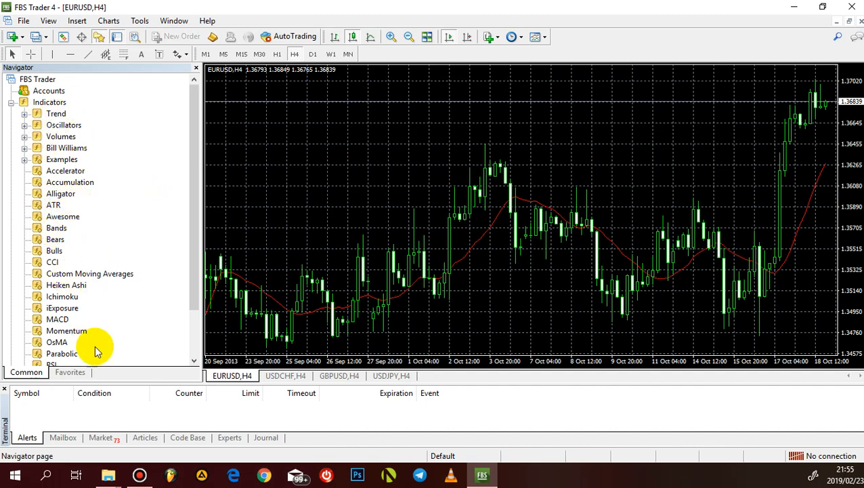
pyautogui.click(42, 103)
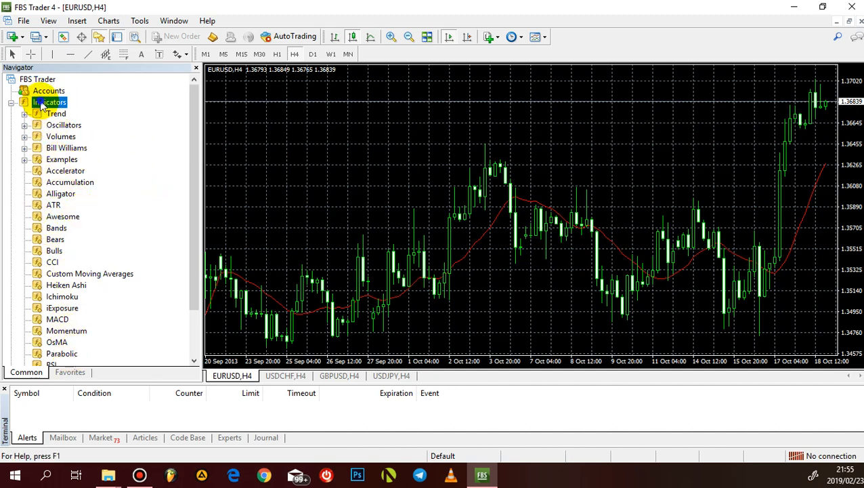
pyautogui.rightClick(42, 102)
pyautogui.press('Escape')
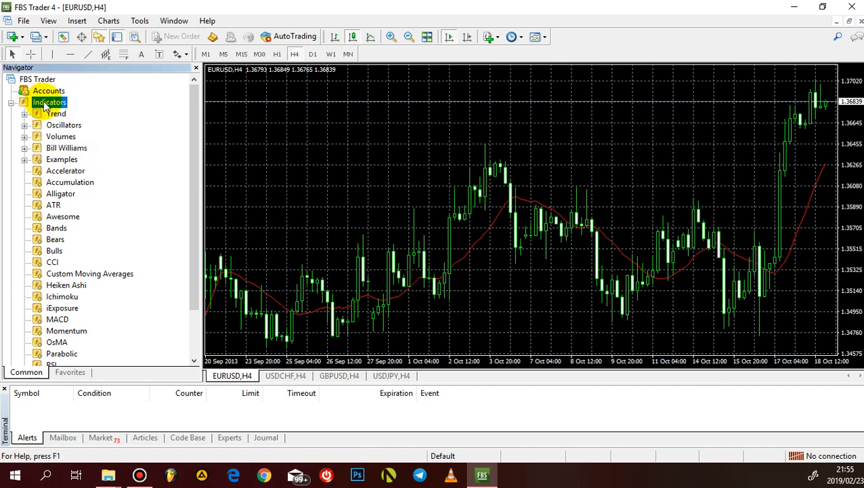
pyautogui.rightClick(45, 106)
pyautogui.click(102, 151)
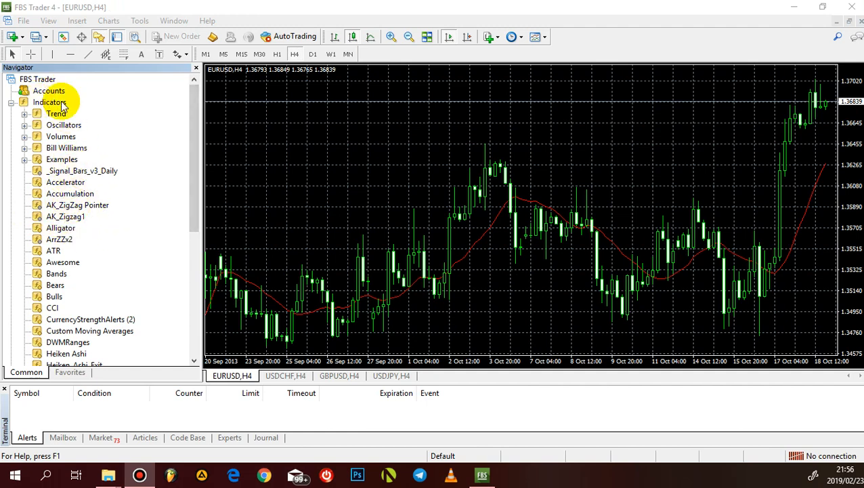
# Add the MBFX System and CurrencyStrengthAlerts (2) indicators to the EURUSD,H4 chart, keeping their default settings
pyautogui.moveTo(193, 172); pyautogui.dragTo(193, 266)
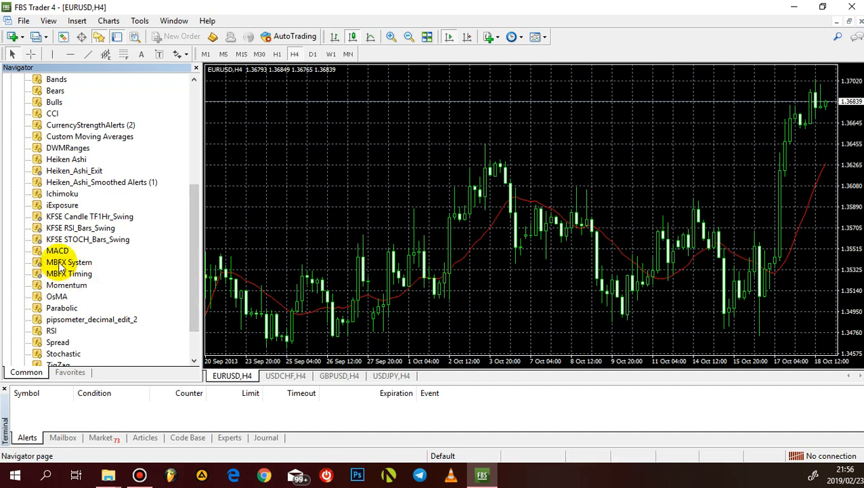
pyautogui.moveTo(68, 262); pyautogui.dragTo(377, 203)
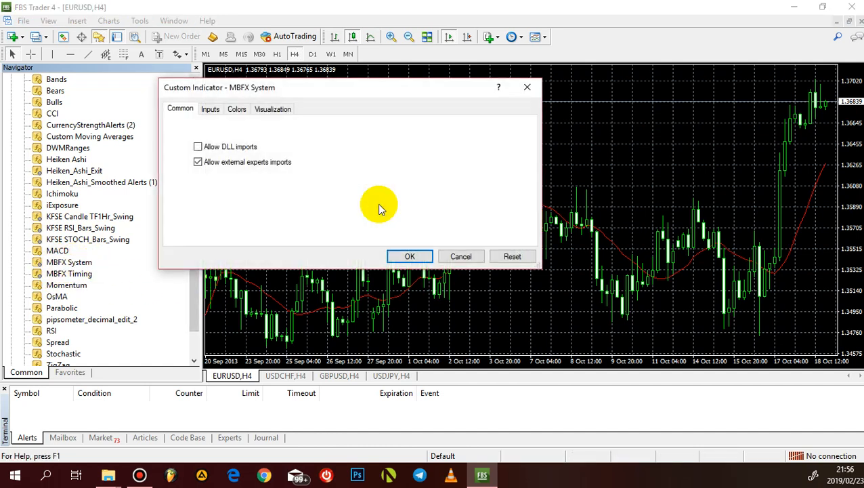
pyautogui.click(409, 256)
pyautogui.moveTo(667, 191); pyautogui.dragTo(407, 237)
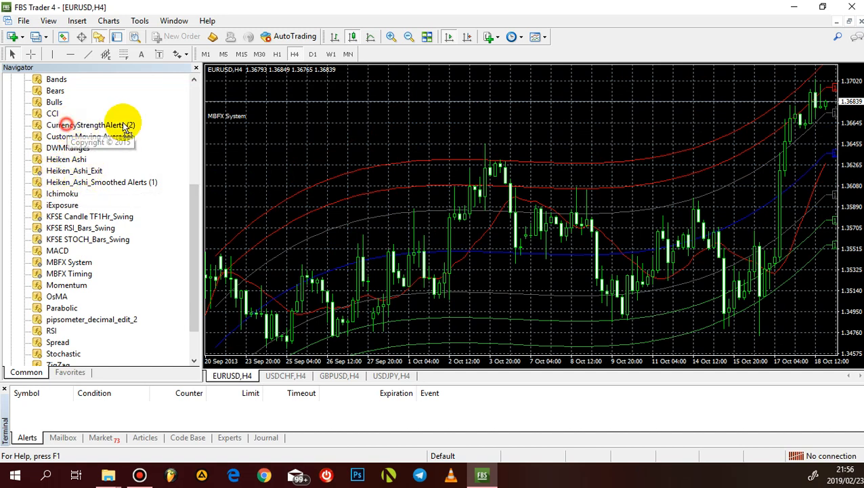
pyautogui.moveTo(67, 134); pyautogui.dragTo(406, 125)
pyautogui.click(409, 257)
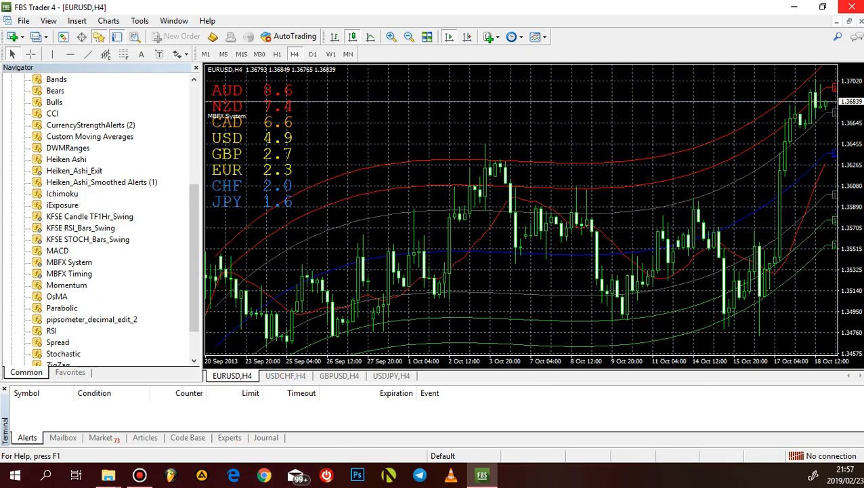
# Minimize FBS Trader 4 and check the desktop MBFX Version2 folder for its template file
pyautogui.click(794, 7)
pyautogui.doubleClick(263, 76)
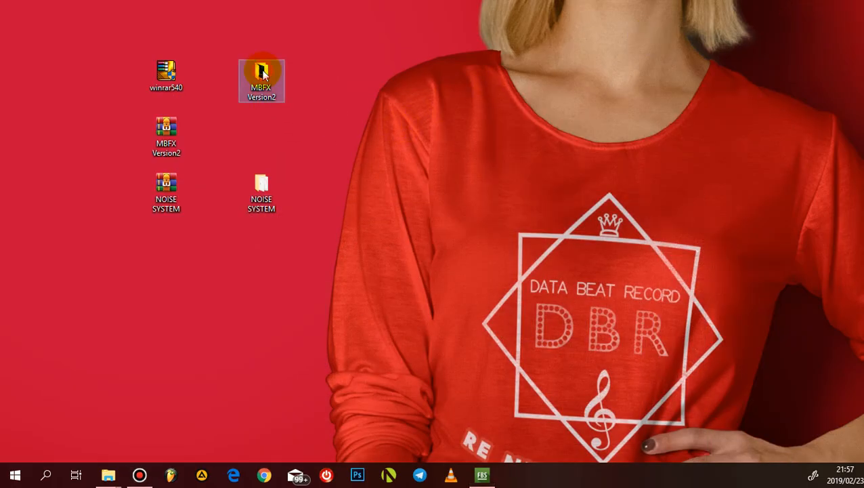
pyautogui.click(273, 193)
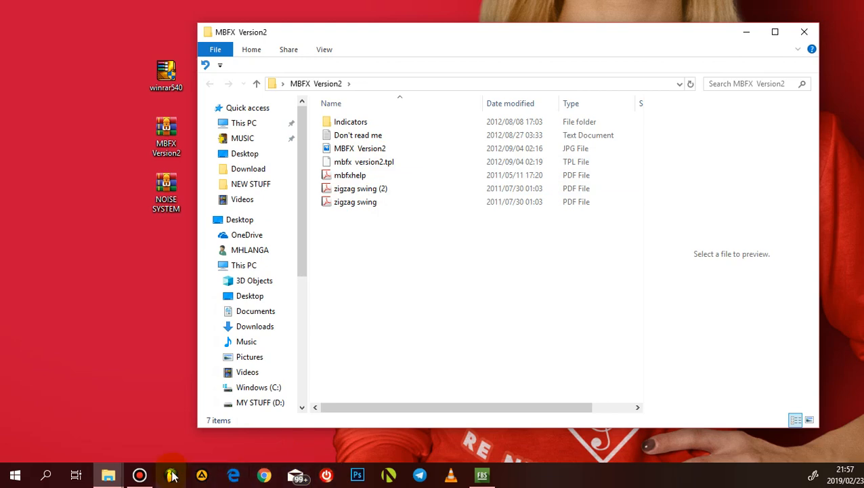
# Return to FBS Trader 4 and load the mbfx version2.tpl template from the desktop MBFX Version2 folder onto the EURUSD,H4 chart
pyautogui.click(482, 475)
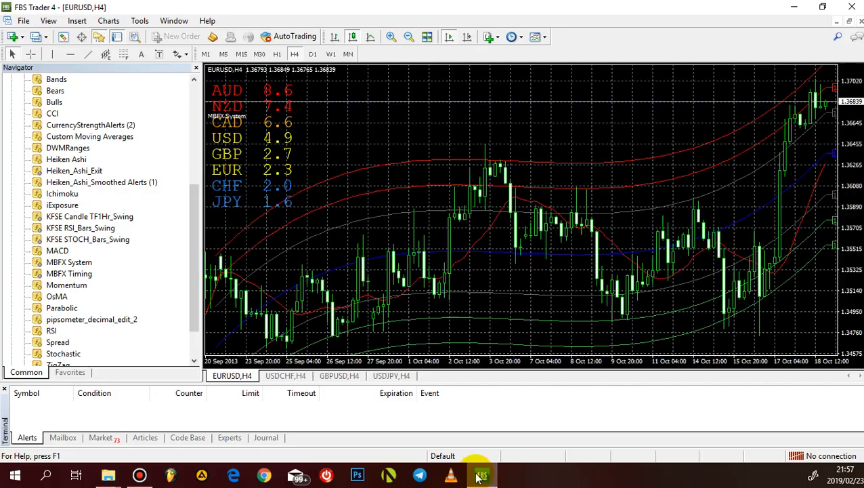
pyautogui.rightClick(482, 103)
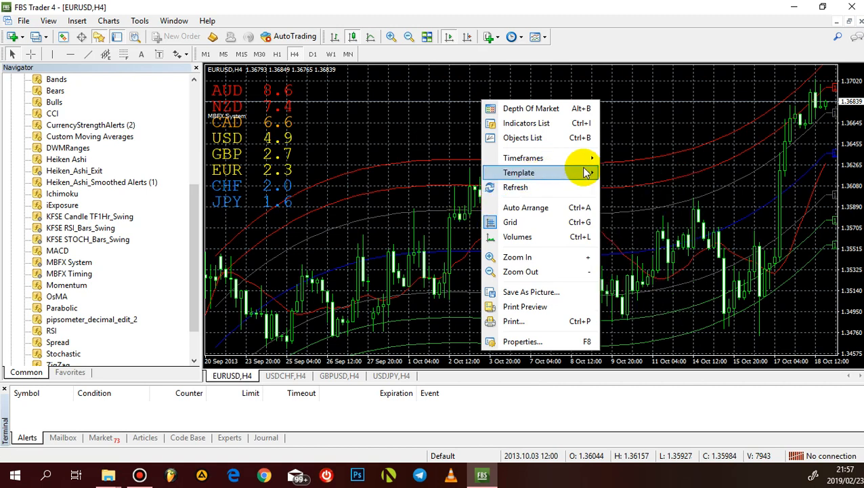
pyautogui.moveTo(587, 172)
pyautogui.click(664, 187)
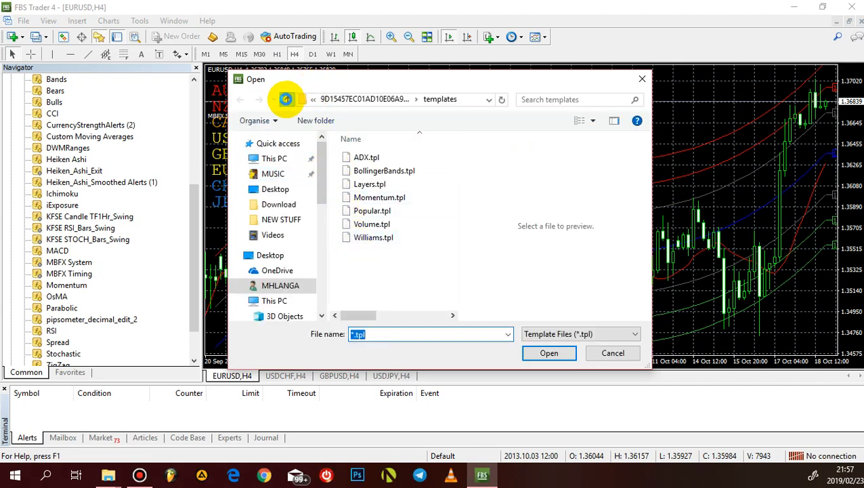
pyautogui.click(286, 99)
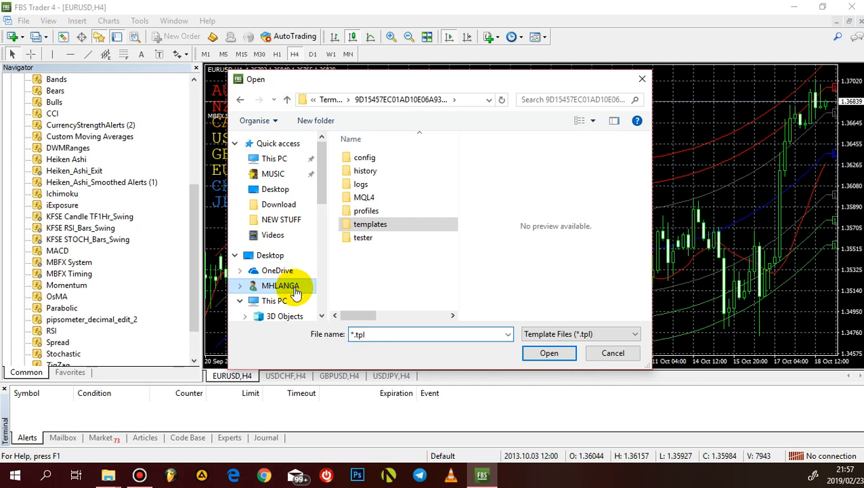
pyautogui.click(296, 290)
pyautogui.click(271, 191)
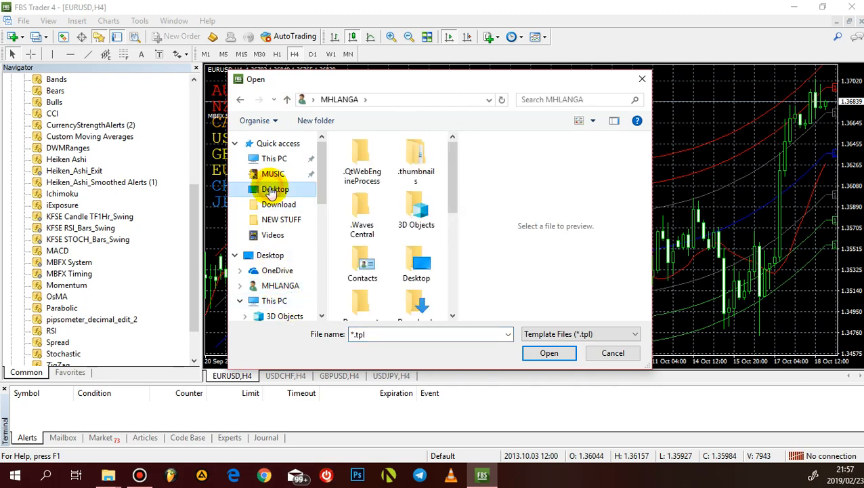
pyautogui.moveTo(455, 164); pyautogui.dragTo(433, 157)
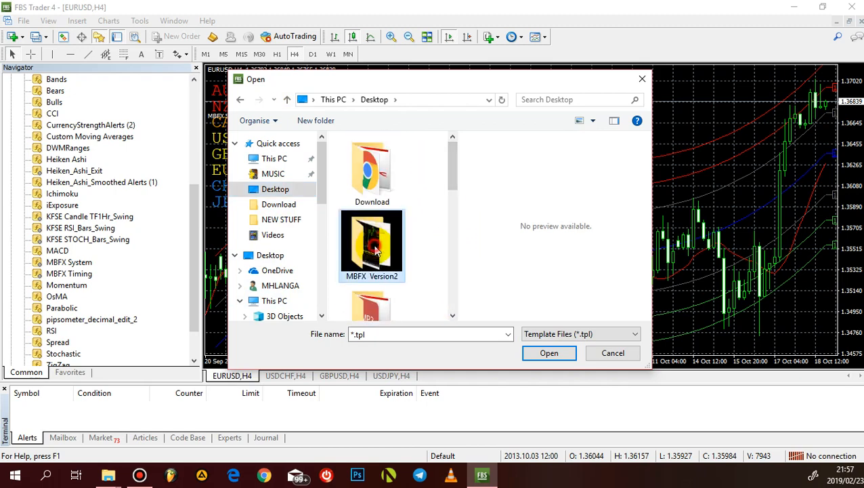
pyautogui.doubleClick(375, 249)
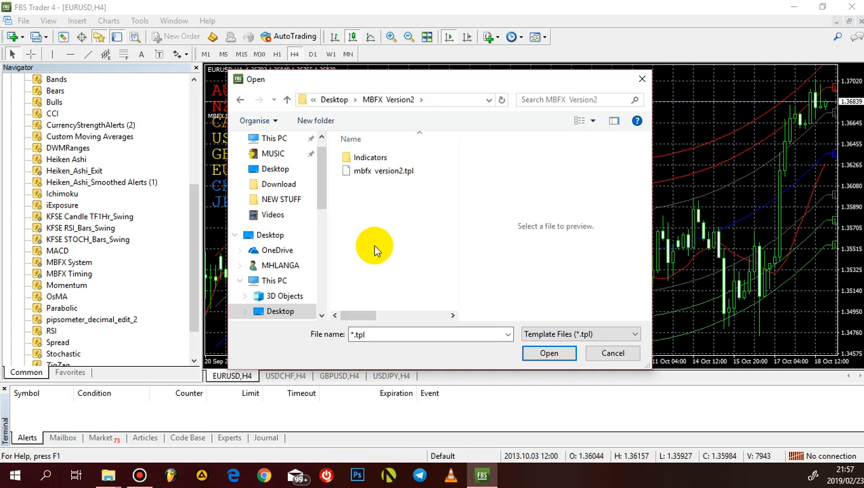
pyautogui.doubleClick(375, 173)
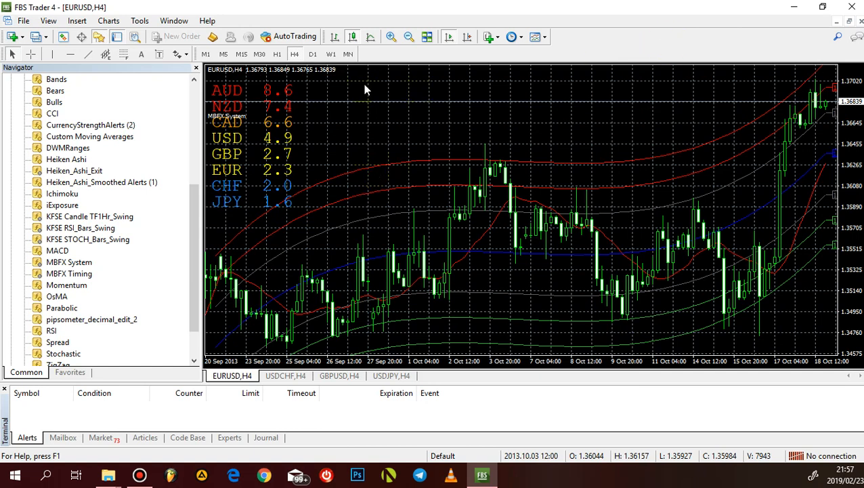
# Shrink the Terminal to enlarge the chart area and examine the MBFX signals over a longer period on EURUSD,H4
pyautogui.click(409, 38)
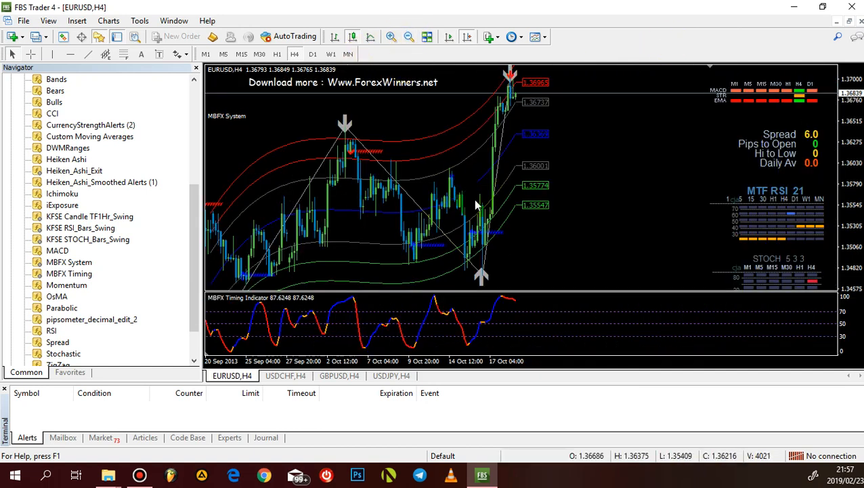
pyautogui.moveTo(559, 161); pyautogui.dragTo(493, 165)
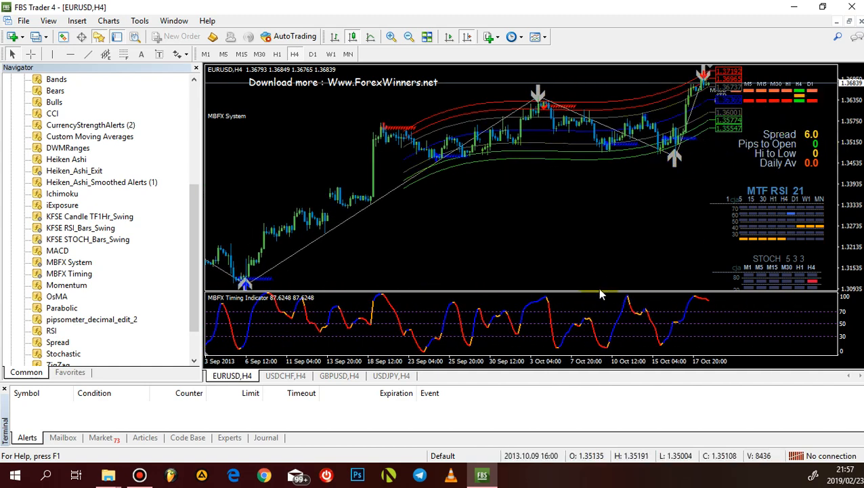
pyautogui.click(596, 386)
pyautogui.moveTo(595, 384); pyautogui.dragTo(590, 419)
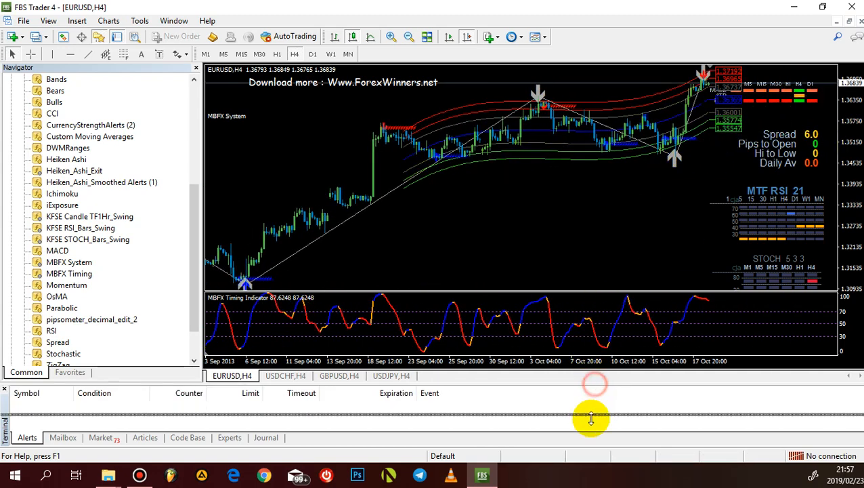
pyautogui.moveTo(482, 235); pyautogui.dragTo(340, 231)
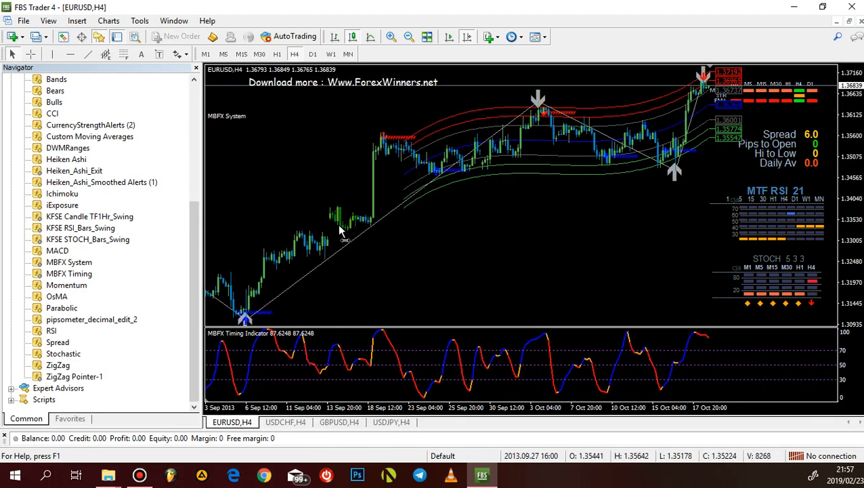
pyautogui.click(409, 37)
pyautogui.moveTo(423, 196); pyautogui.dragTo(312, 210)
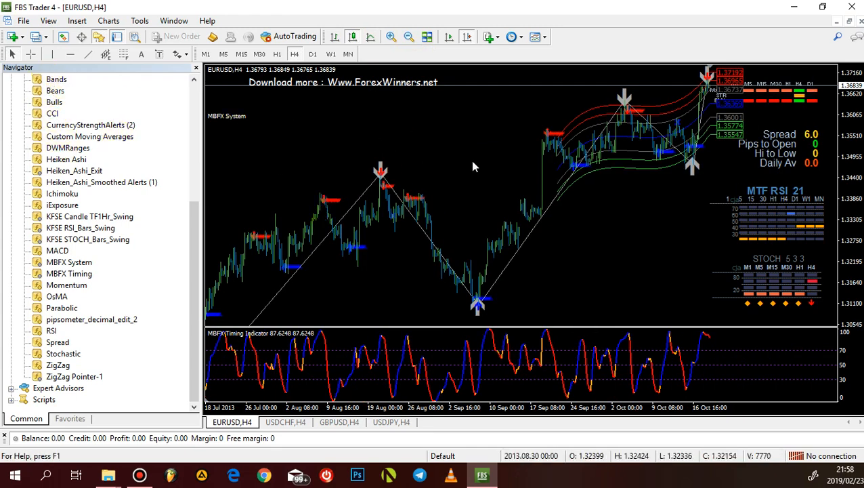
# Switch to the USDCHF,H4 chart and load the template file from the desktop NOISE SYSTEM folder onto it
pyautogui.click(285, 422)
pyautogui.rightClick(420, 146)
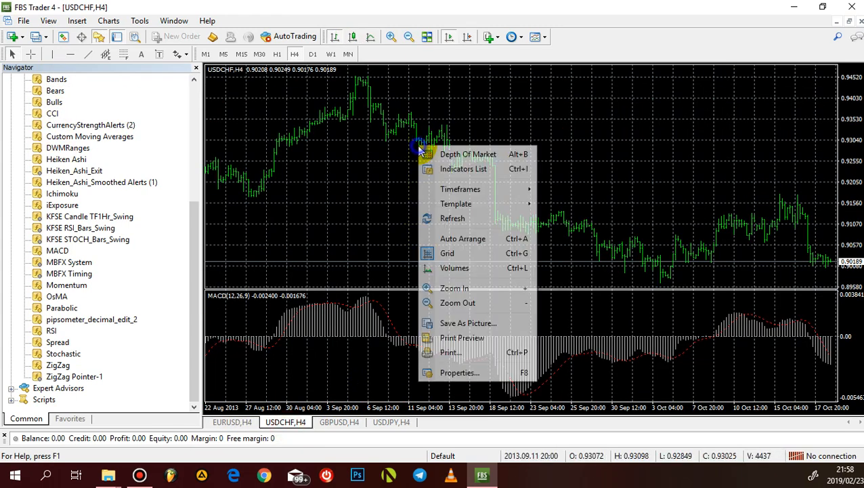
pyautogui.moveTo(495, 204)
pyautogui.click(581, 219)
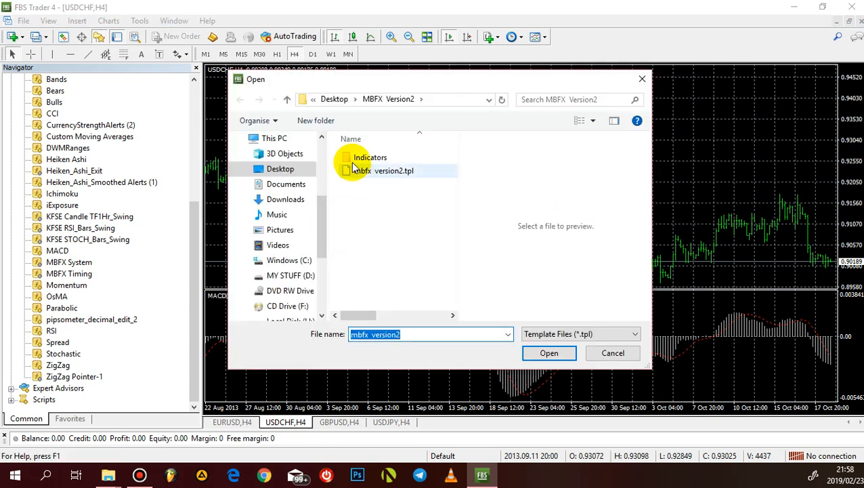
pyautogui.click(287, 99)
pyautogui.scroll(-1, 406, 250)
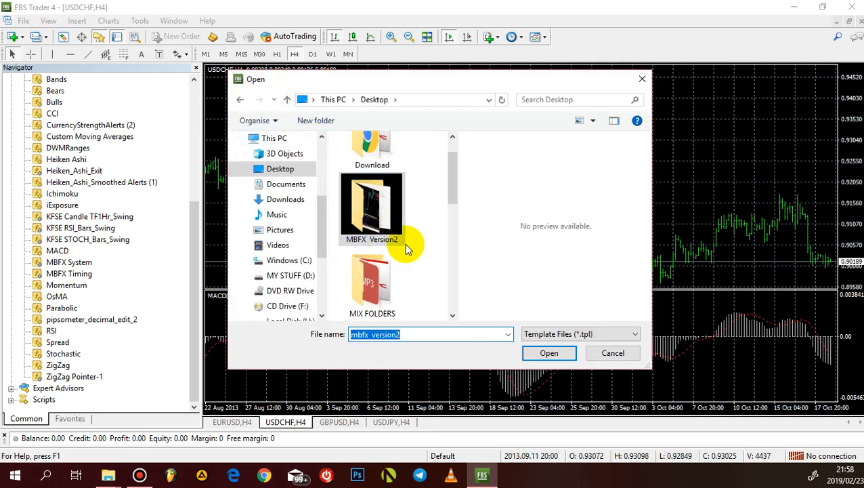
pyautogui.scroll(-3, 406, 249)
pyautogui.click(376, 212)
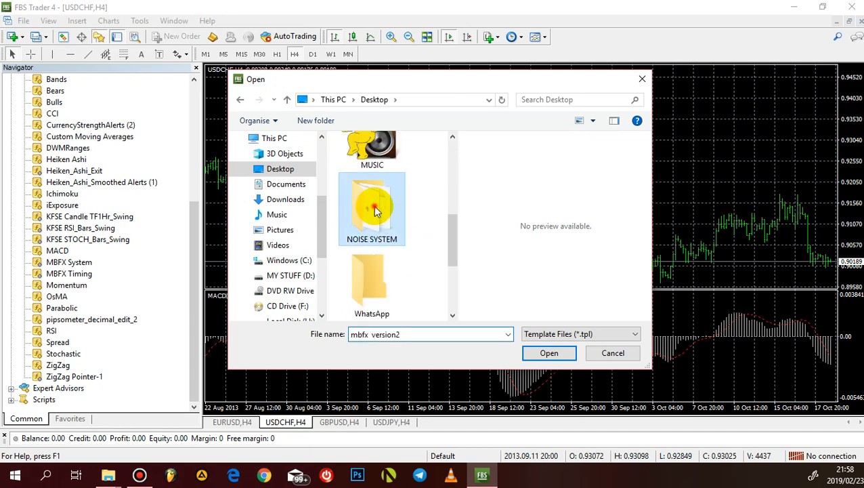
pyautogui.doubleClick(376, 211)
pyautogui.doubleClick(371, 157)
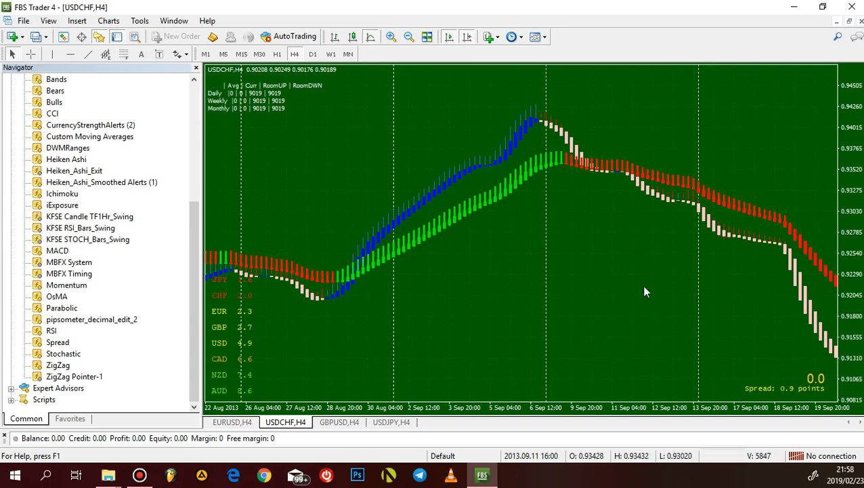
# Examine the NOISE SYSTEM trend signals on the USDCHF,H4 chart, from the latest bars back through September 2013
pyautogui.scroll(-10, 641, 285)
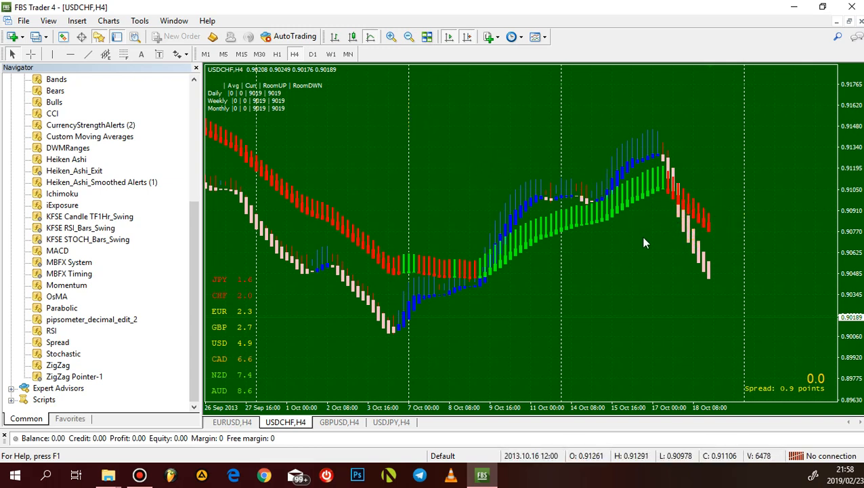
pyautogui.moveTo(676, 180)
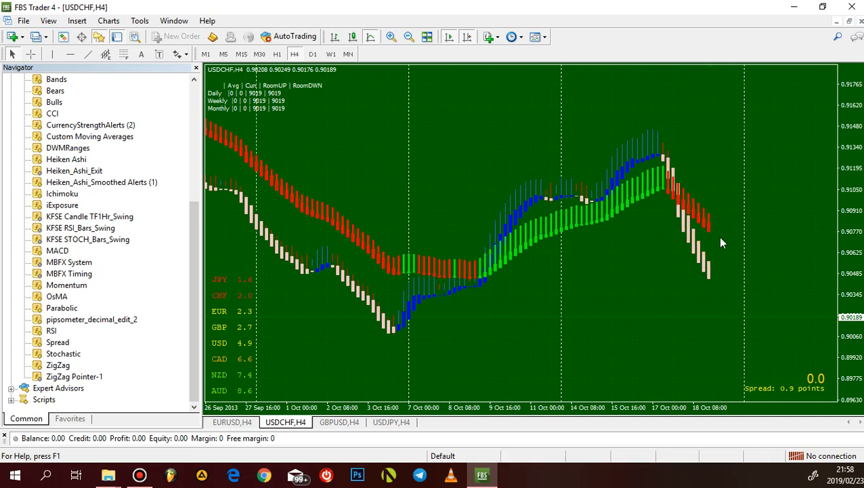
pyautogui.moveTo(448, 201); pyautogui.dragTo(542, 183)
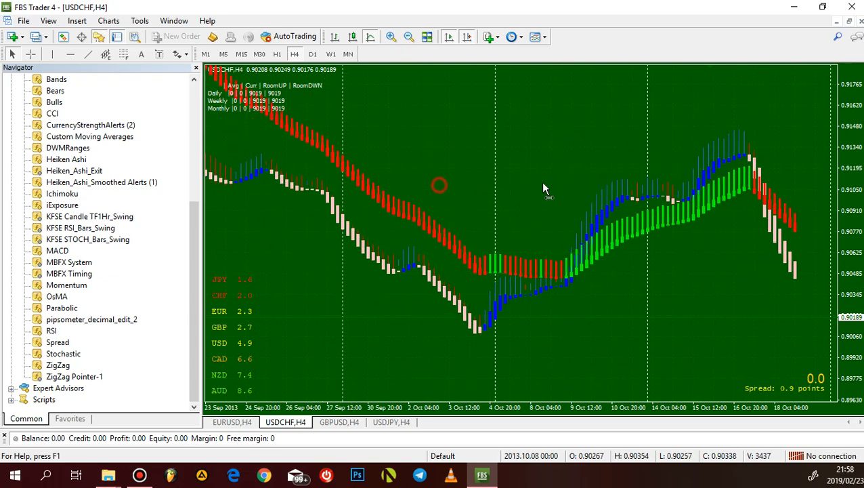
pyautogui.moveTo(284, 178)
pyautogui.mouseDown()
pyautogui.moveTo(501, 182)
pyautogui.moveTo(647, 161)
pyautogui.moveTo(380, 169)
pyautogui.mouseUp()
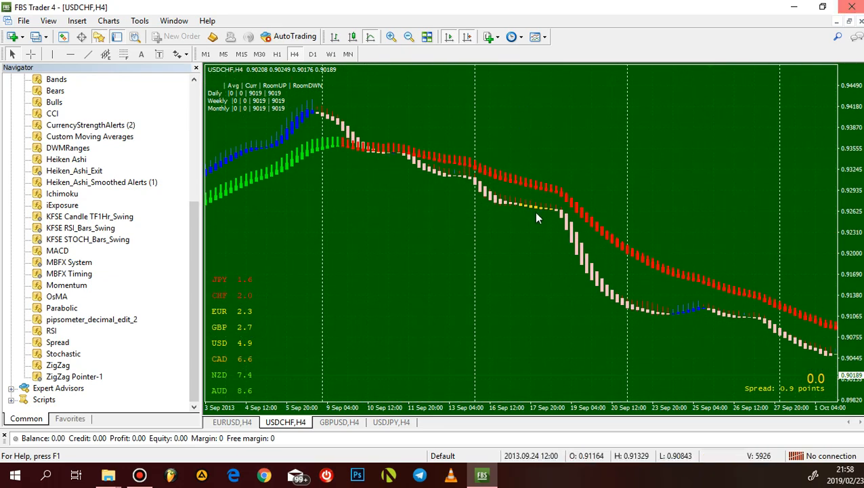
pyautogui.click(574, 223)
pyautogui.click(112, 148)
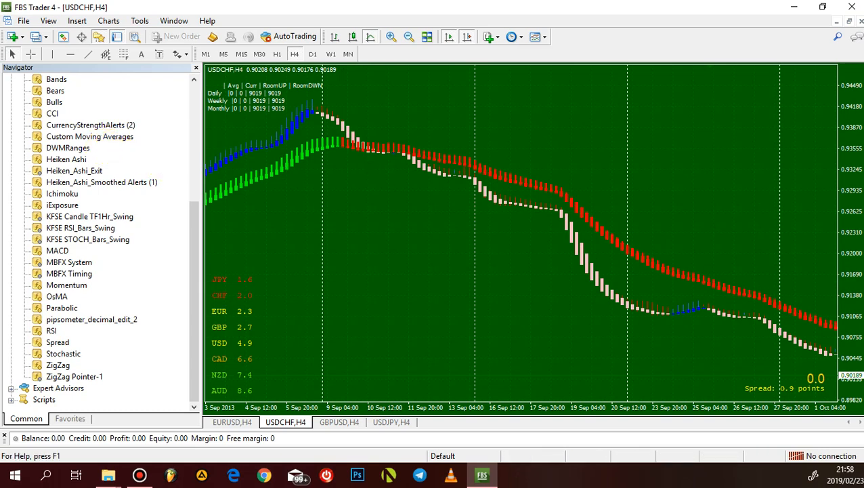